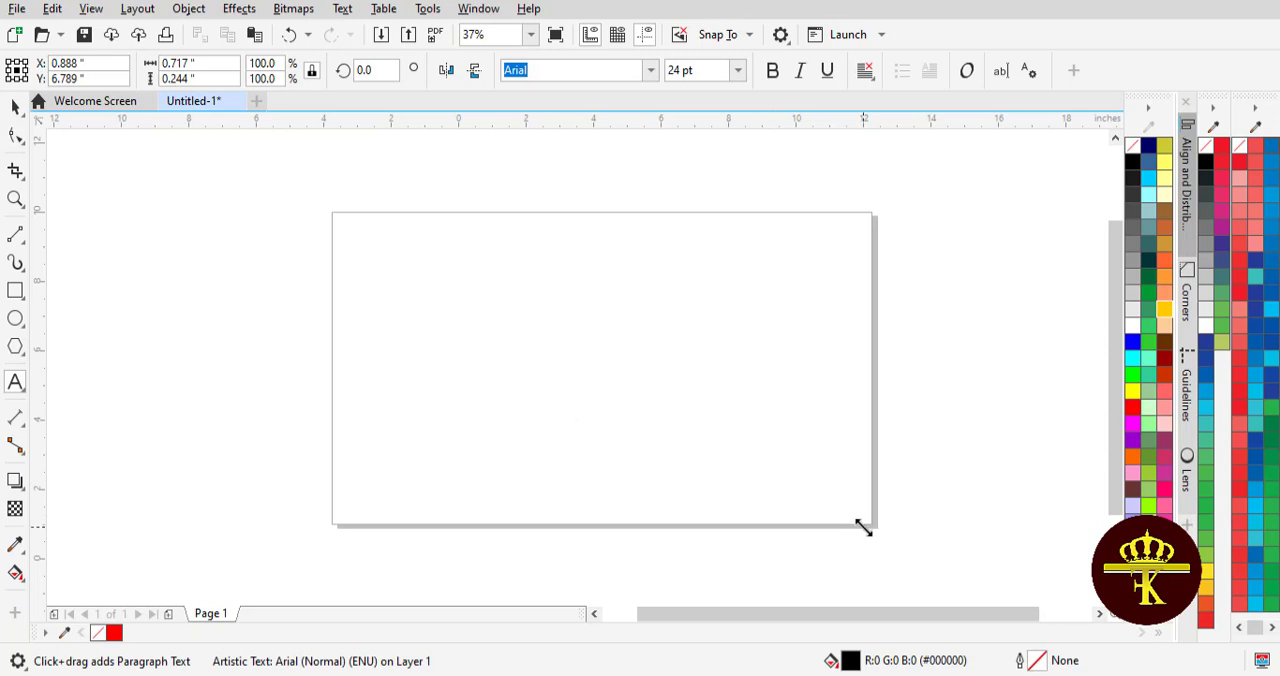
# - Make the large 2023 text bold and move it to the middle of the page
pyautogui.click(15, 106)
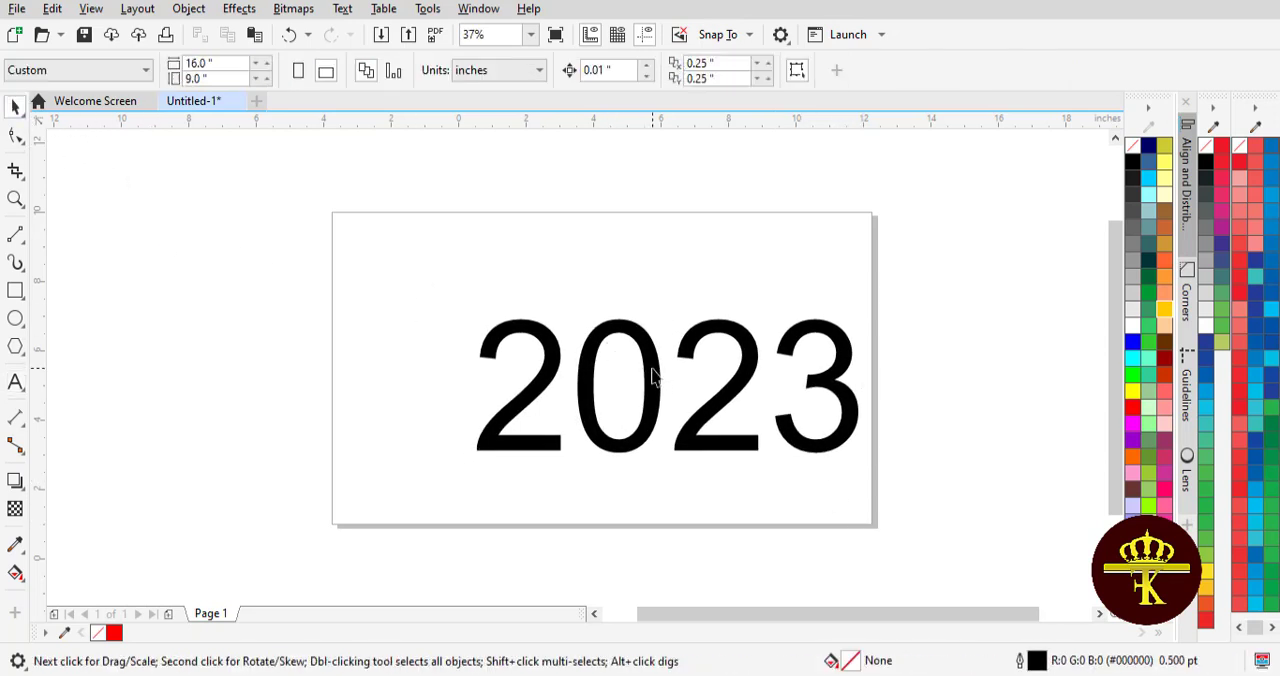
pyautogui.moveTo(651, 374); pyautogui.dragTo(598, 358)
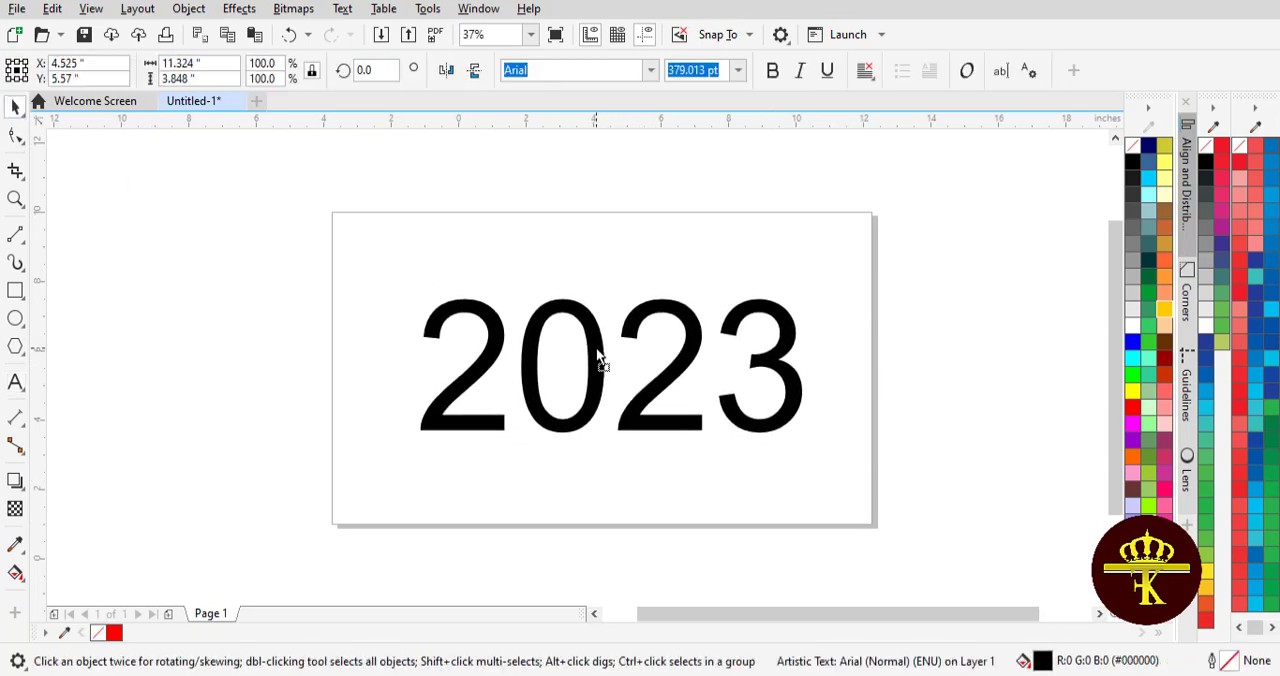
pyautogui.click(927, 299)
pyautogui.moveTo(677, 338)
pyautogui.mouseDown()
pyautogui.moveTo(653, 331)
pyautogui.moveTo(664, 327)
pyautogui.mouseUp()
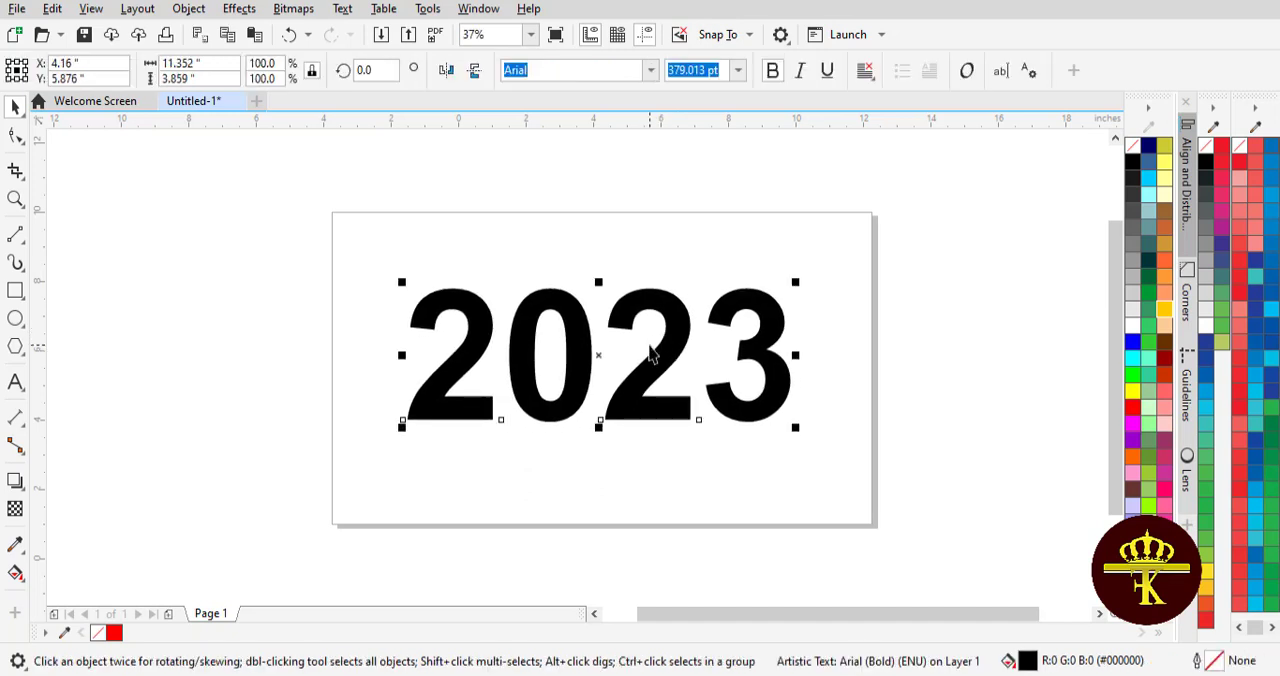
# - Break the 2023 artistic text apart into separate digits
pyautogui.click(190, 9)
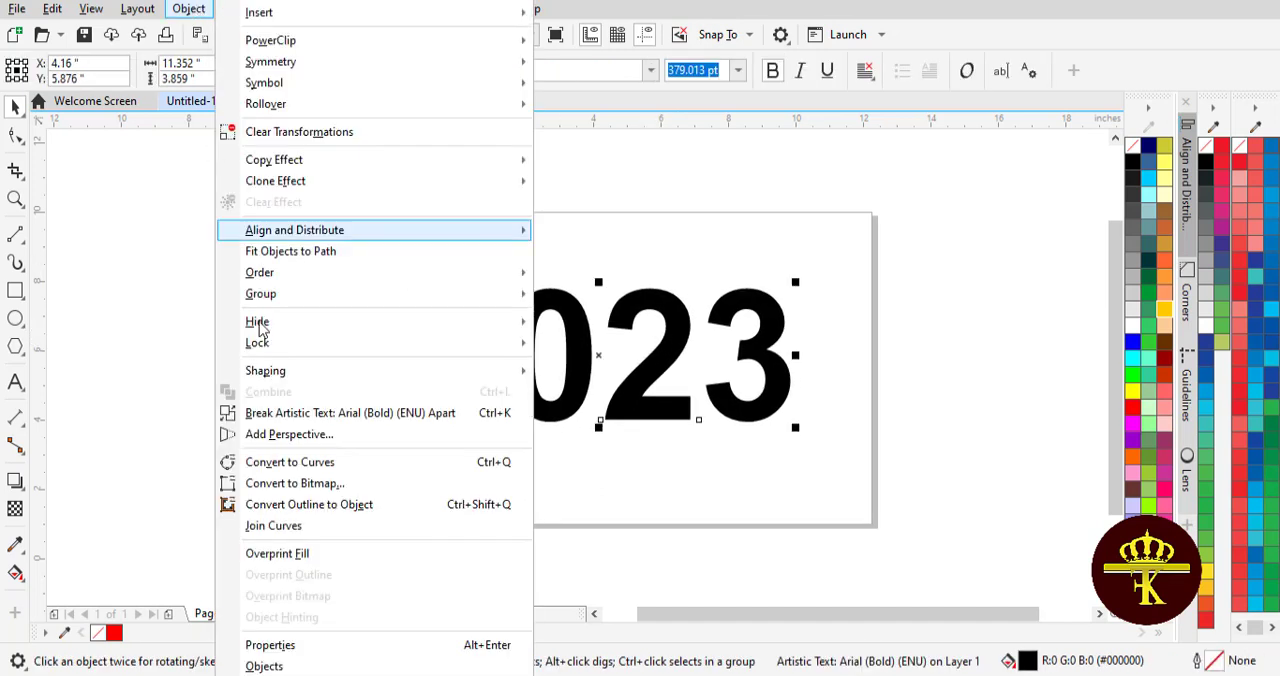
pyautogui.click(284, 413)
pyautogui.moveTo(338, 258); pyautogui.dragTo(500, 476)
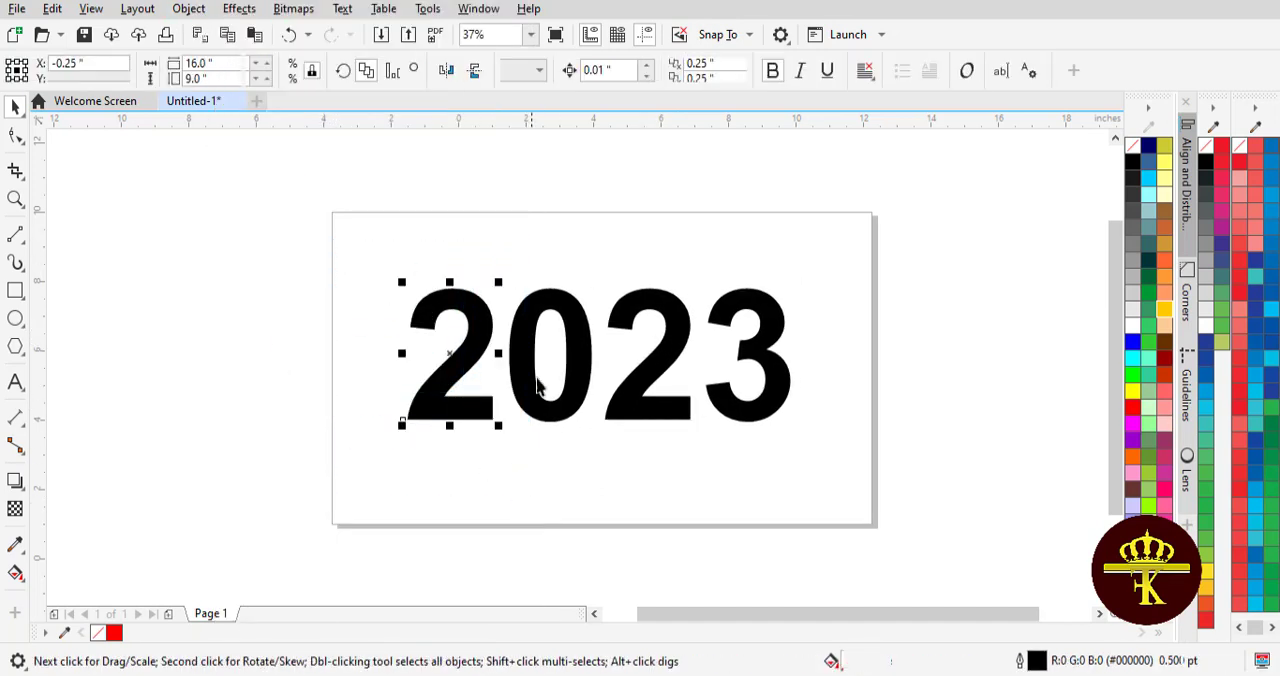
pyautogui.click(529, 357)
pyautogui.click(653, 365)
pyautogui.click(472, 401)
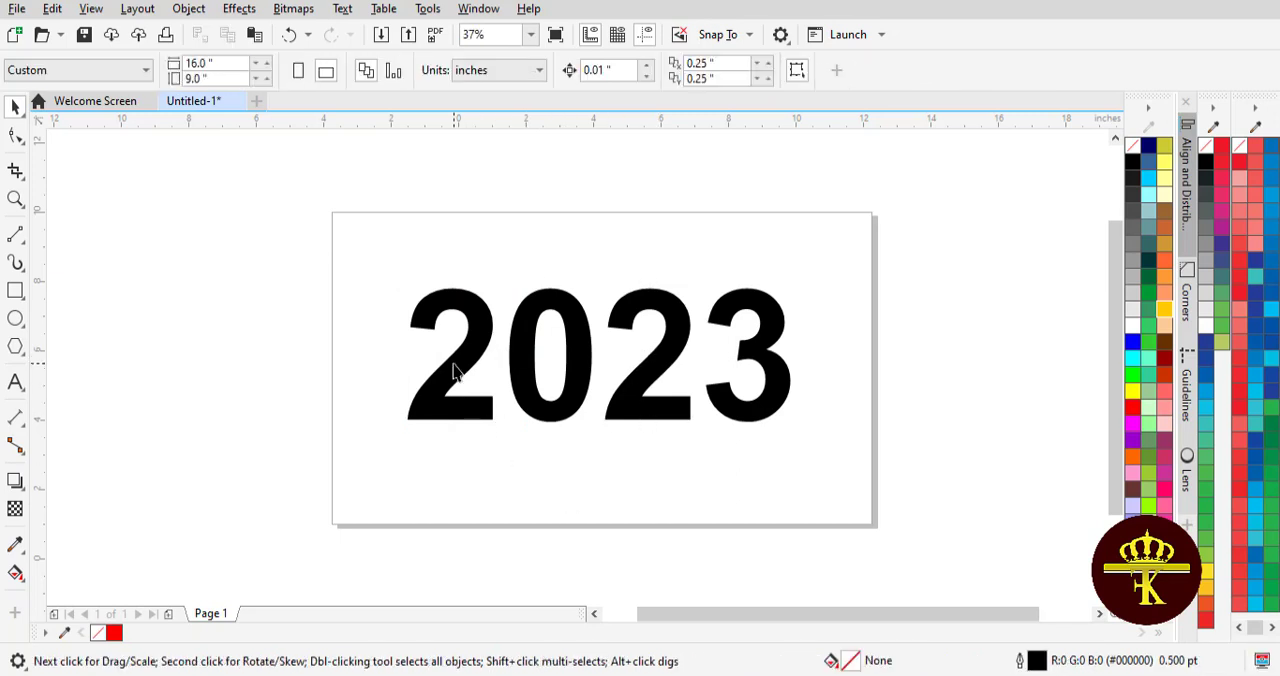
# - Convert the first digit 2 to curves
pyautogui.click(450, 352)
pyautogui.click(189, 9)
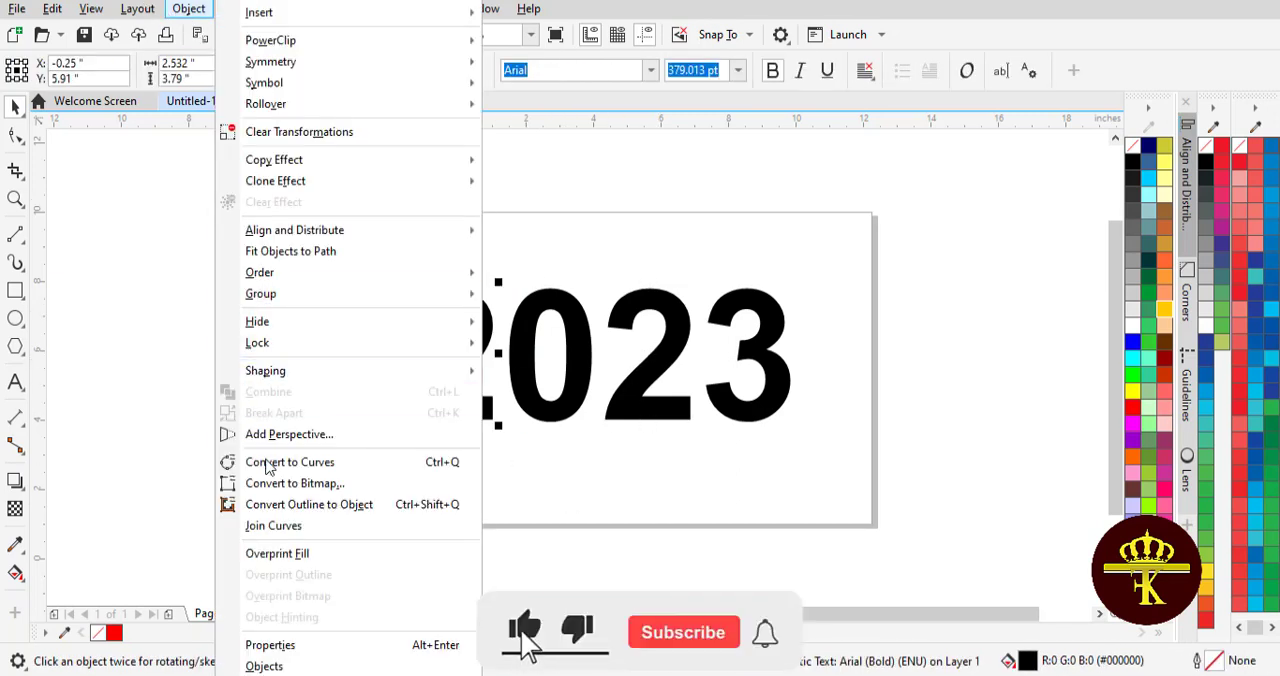
pyautogui.click(303, 463)
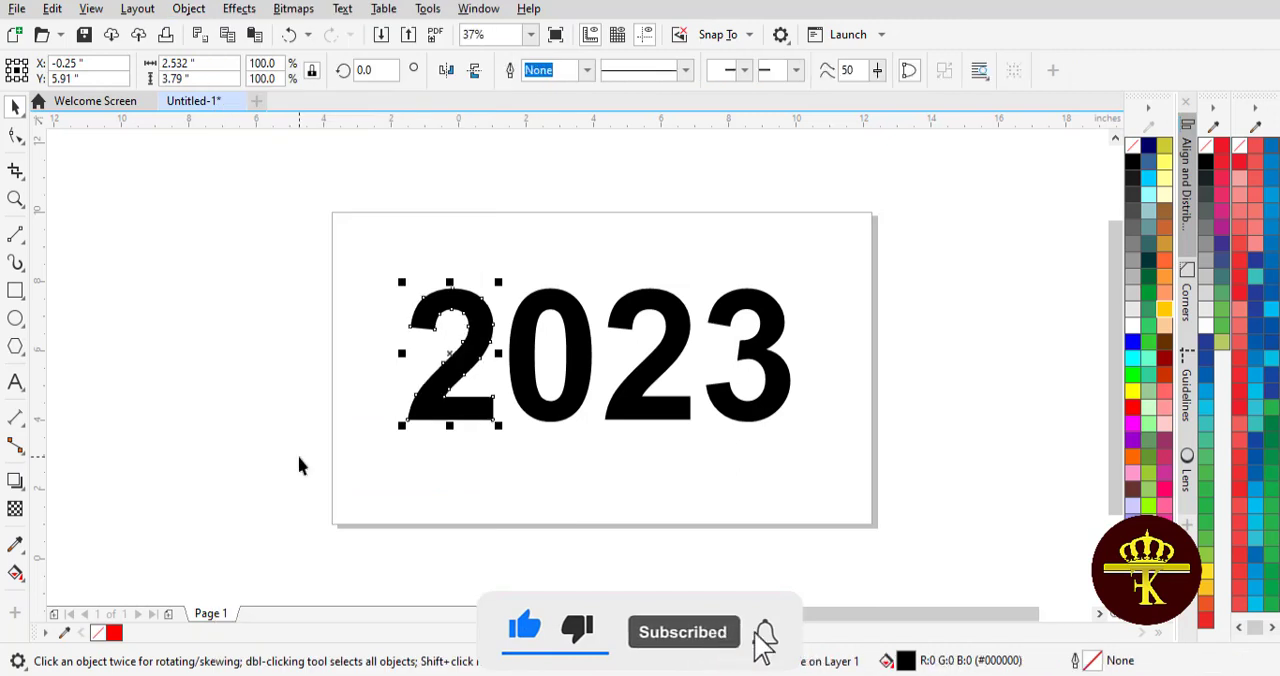
pyautogui.click(299, 460)
# - Reshape the first 2 by extending the end nodes of its base so that it overlaps the bottom of the 0
pyautogui.click(15, 136)
pyautogui.click(448, 398)
pyautogui.moveTo(471, 388); pyautogui.dragTo(537, 403)
pyautogui.hotkey('ctrl', 'z')
pyautogui.click(155, 253)
pyautogui.press('space')
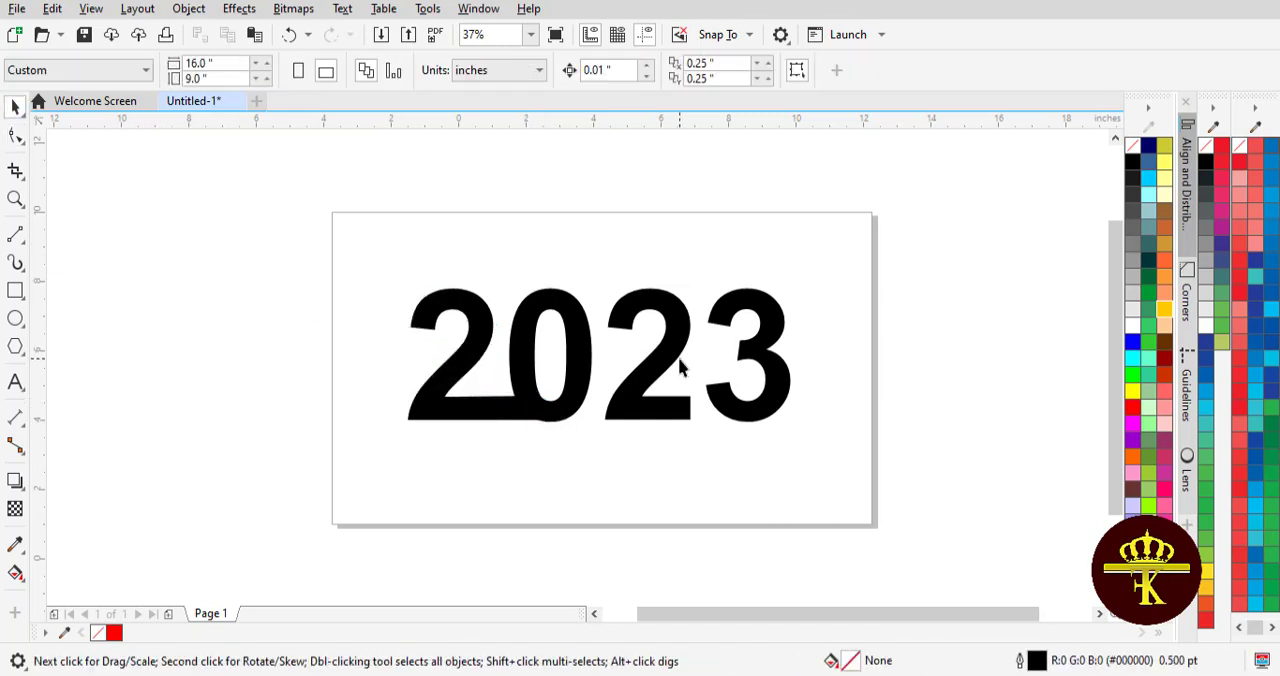
# - Convert the second 2 to curves and extend the end nodes of its base into the bottom of the 3
pyautogui.click(659, 362)
pyautogui.click(188, 8)
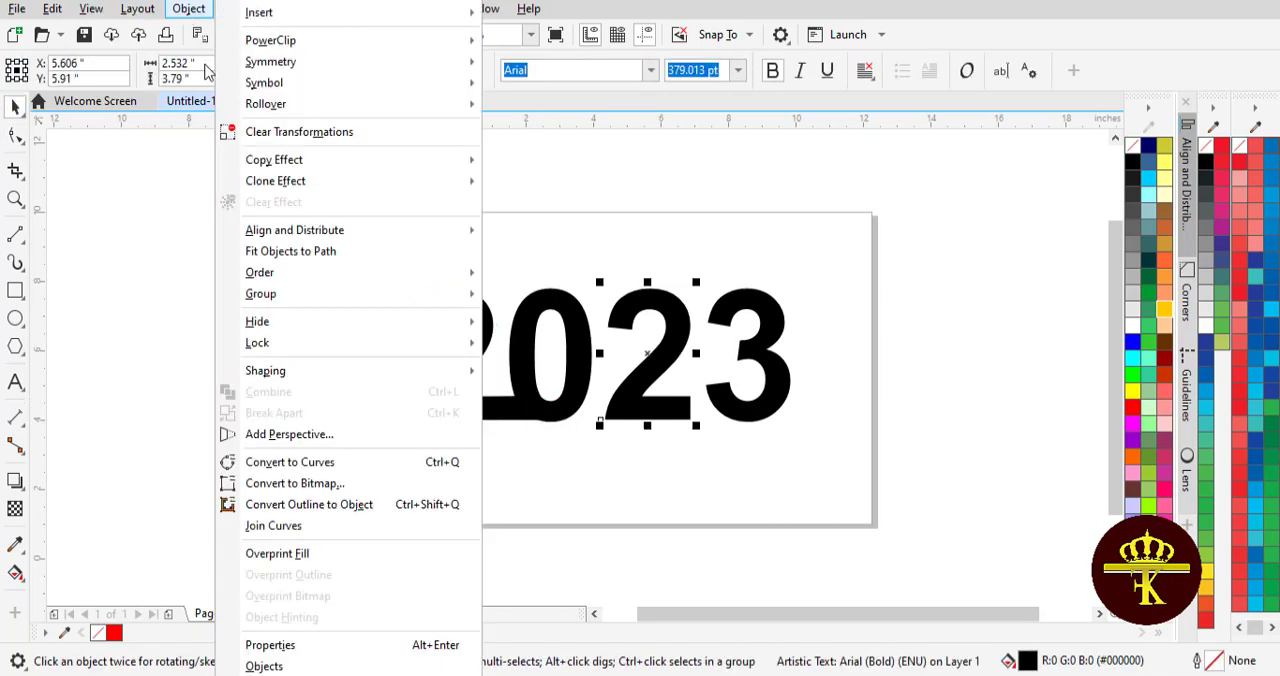
pyautogui.click(268, 460)
pyautogui.press('F10')
pyautogui.moveTo(690, 418); pyautogui.dragTo(727, 398)
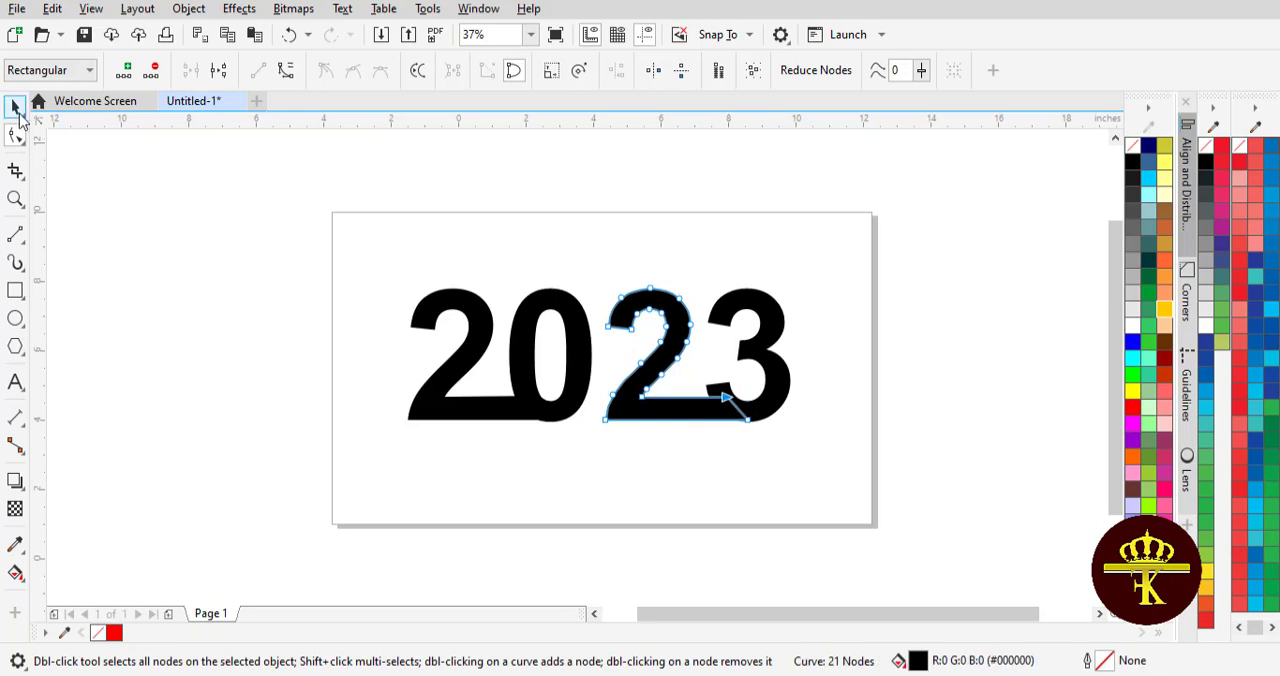
pyautogui.click(15, 109)
pyautogui.click(290, 281)
pyautogui.moveTo(917, 503); pyautogui.dragTo(917, 503)
pyautogui.click(715, 450)
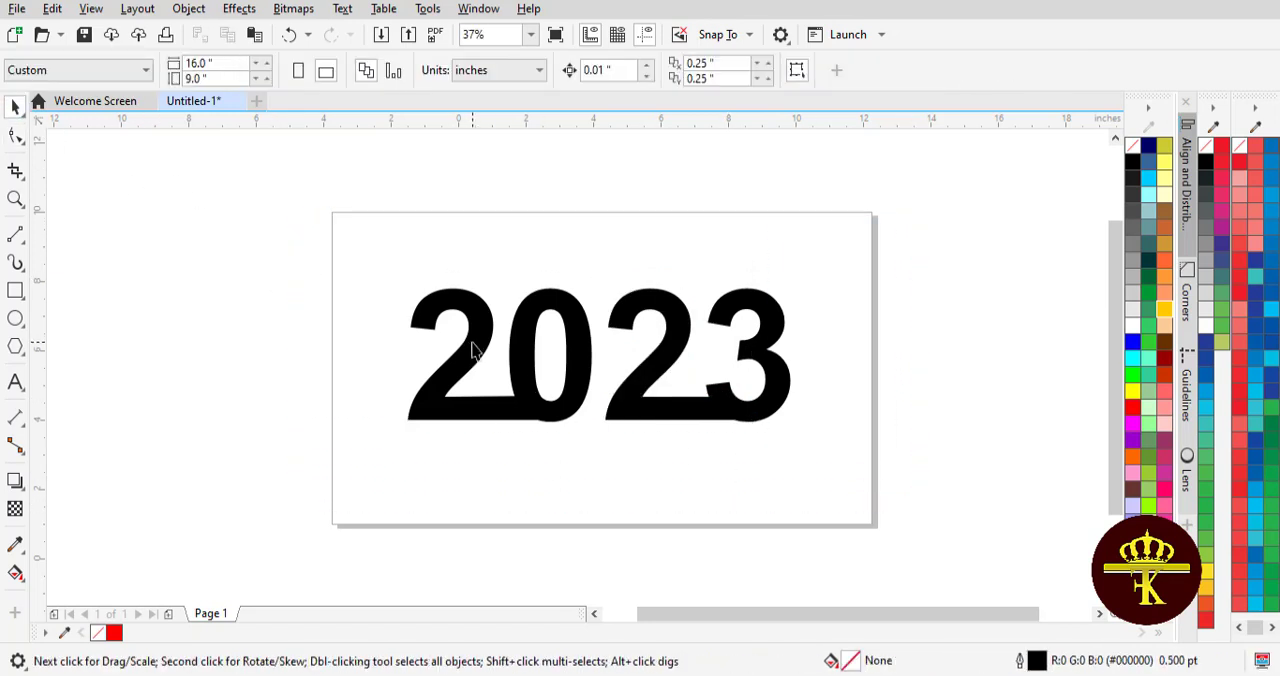
# - Apply a diagonal fountain fill to the first 2, running from red at its upper part to dark red at the end of its base
pyautogui.click(467, 343)
pyautogui.click(16, 574)
pyautogui.moveTo(433, 305); pyautogui.dragTo(551, 431)
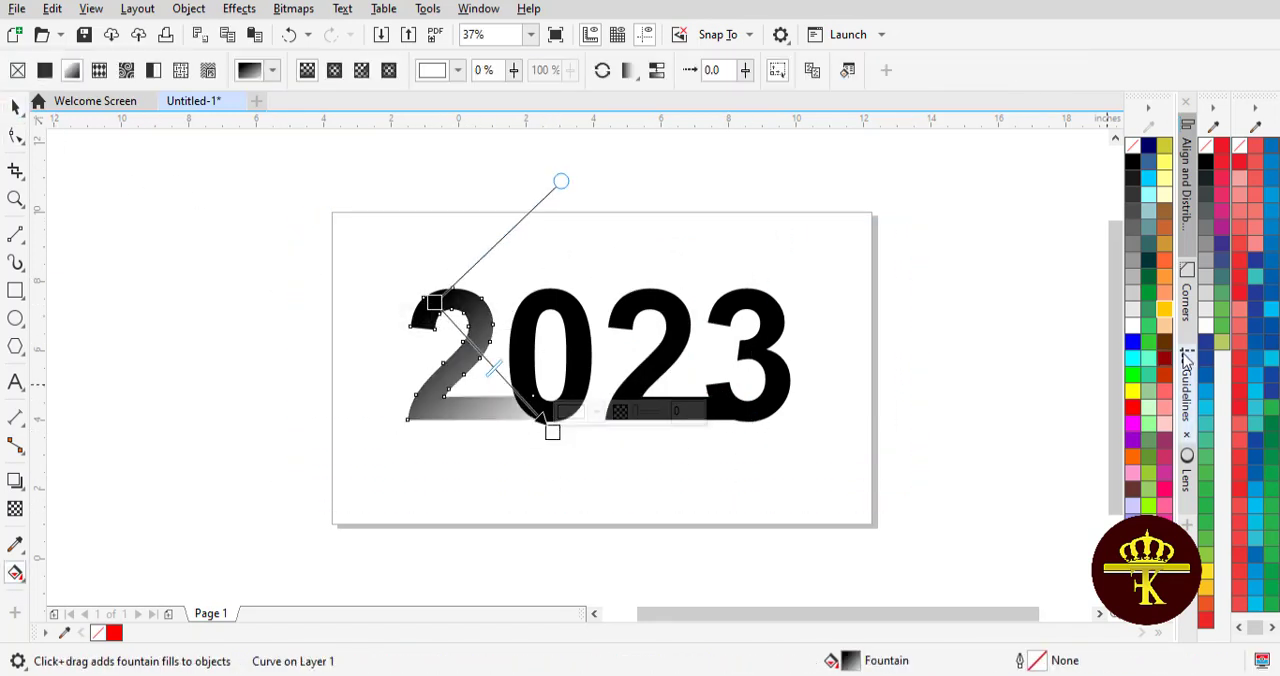
pyautogui.moveTo(1164, 358); pyautogui.dragTo(553, 432)
pyautogui.moveTo(1133, 407); pyautogui.dragTo(436, 303)
pyautogui.moveTo(435, 302); pyautogui.dragTo(464, 325)
pyautogui.moveTo(552, 431); pyautogui.dragTo(527, 414)
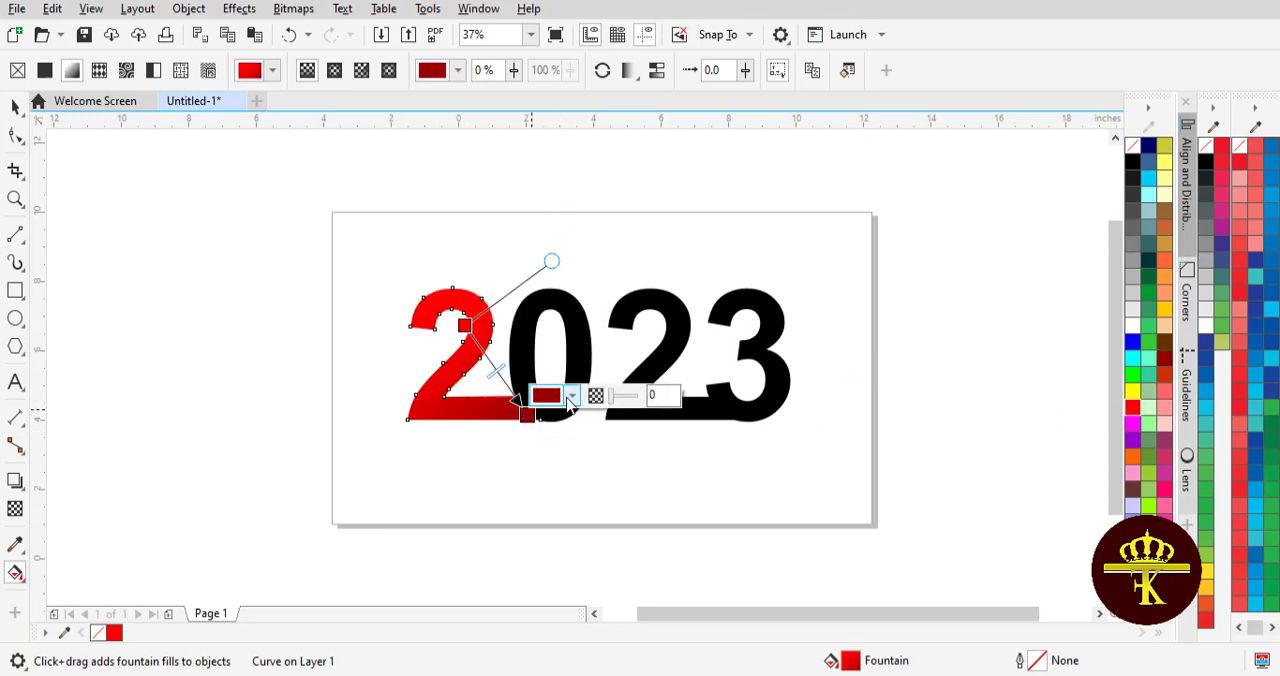
# - Darken the end colour of the first 2's fountain fill to #700000
pyautogui.click(571, 397)
pyautogui.click(549, 85)
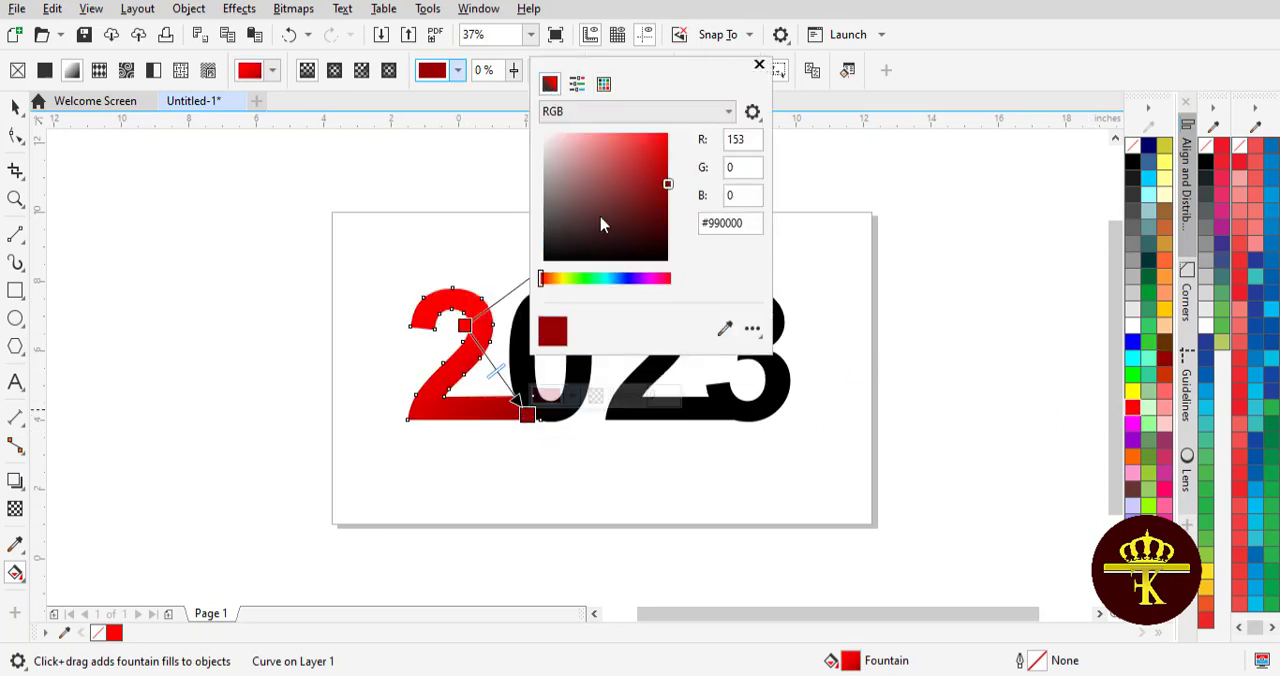
pyautogui.click(759, 65)
pyautogui.click(15, 107)
# - Copy only the fill property from the first 2 onto the 0
pyautogui.click(510, 371)
pyautogui.click(91, 8)
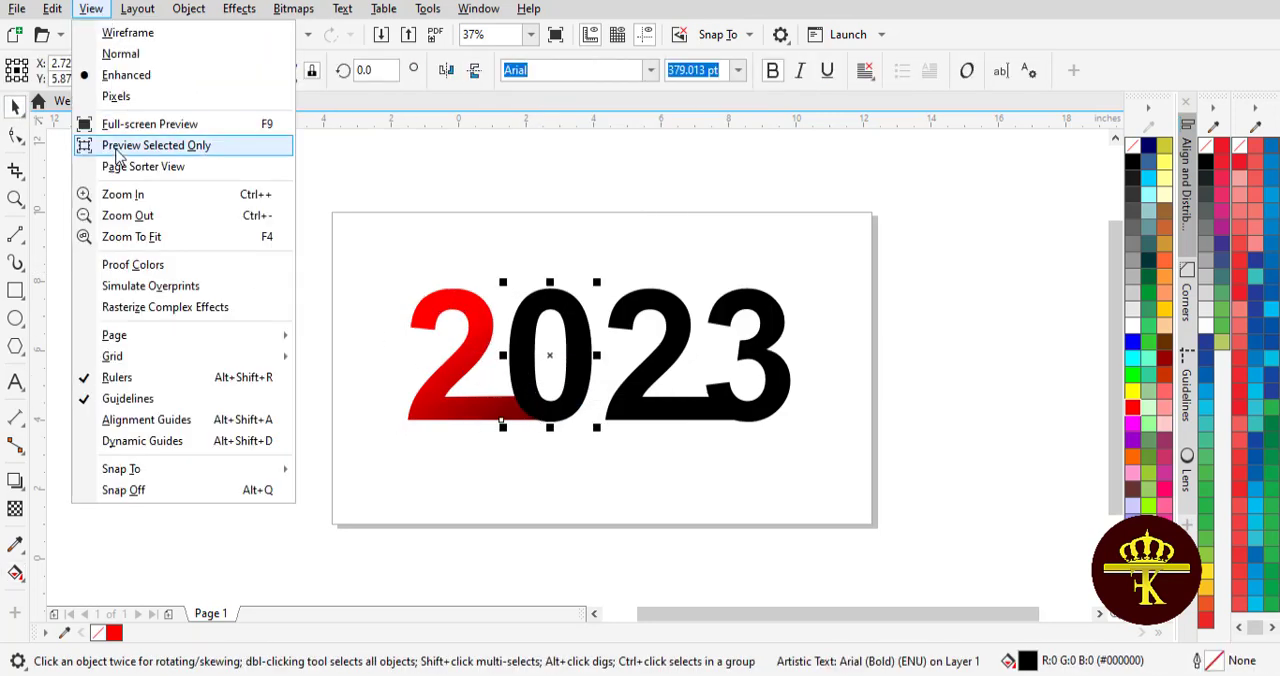
pyautogui.click(52, 8)
pyautogui.click(140, 143)
pyautogui.moveTo(474, 240); pyautogui.dragTo(686, 235)
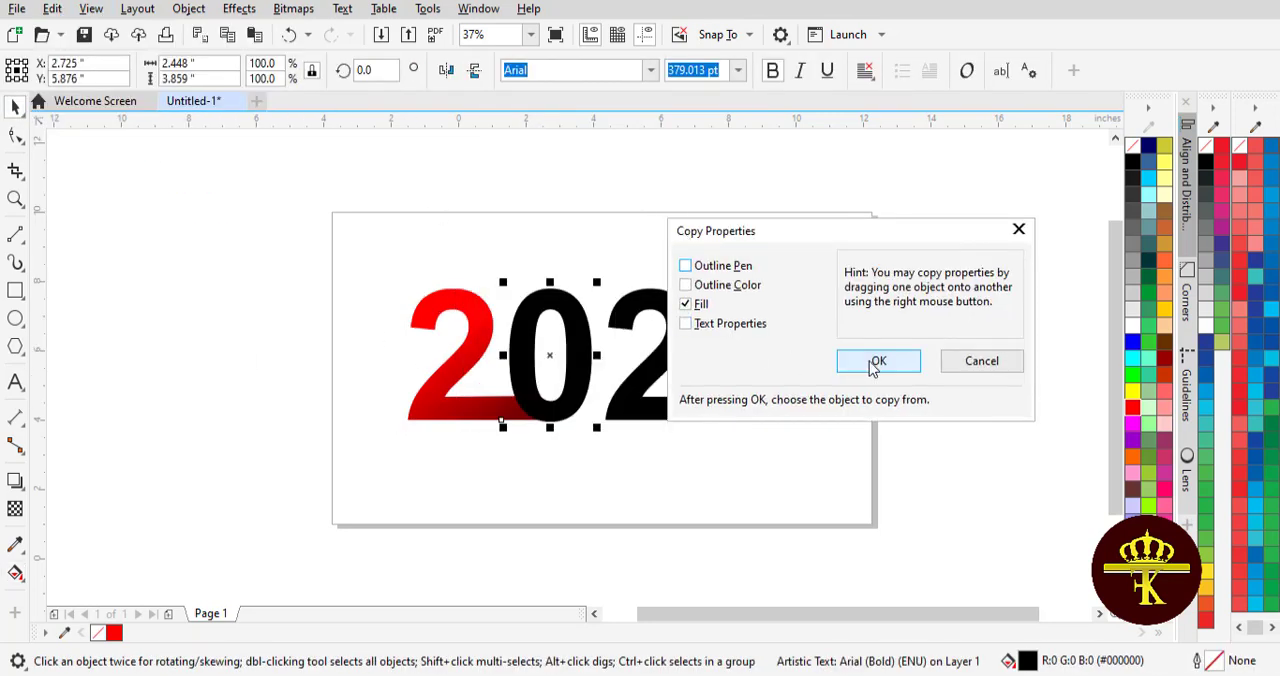
pyautogui.click(872, 364)
pyautogui.click(450, 300)
# - Copy the fountain fill from the 0 onto the second 2
pyautogui.click(636, 390)
pyautogui.click(54, 9)
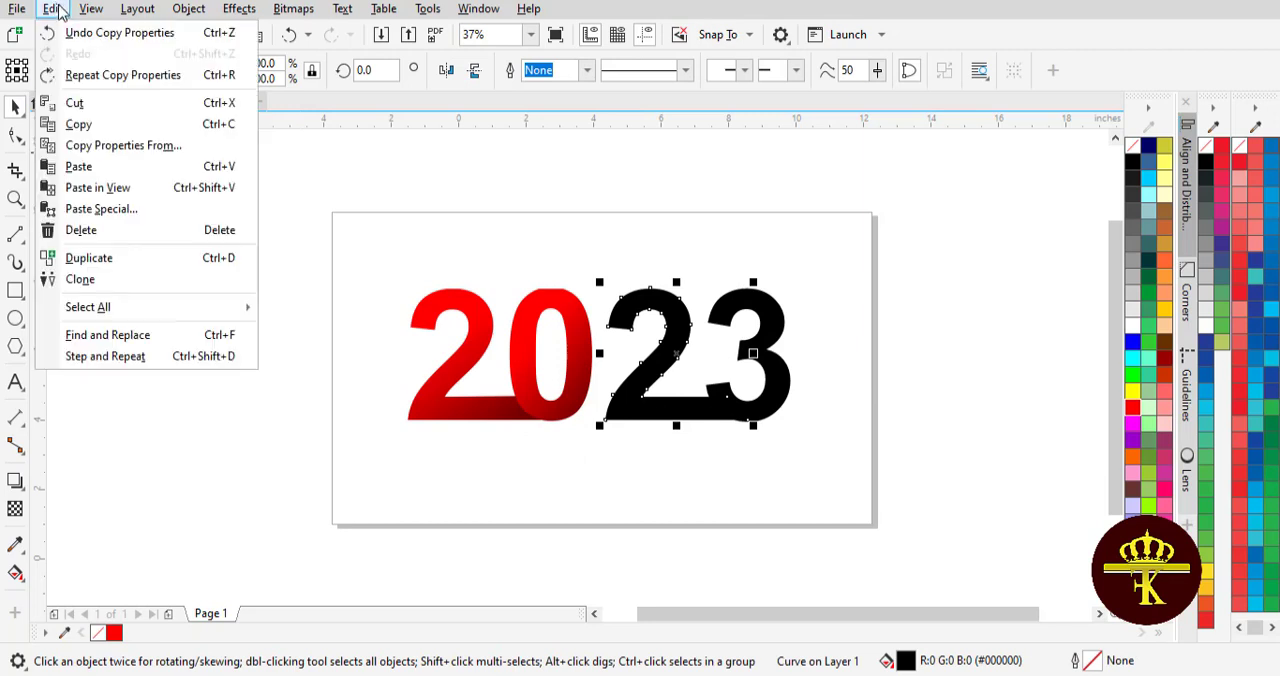
pyautogui.click(125, 145)
pyautogui.click(666, 369)
pyautogui.click(571, 329)
# - Copy the fountain fill from the second 2 onto the 3
pyautogui.click(750, 312)
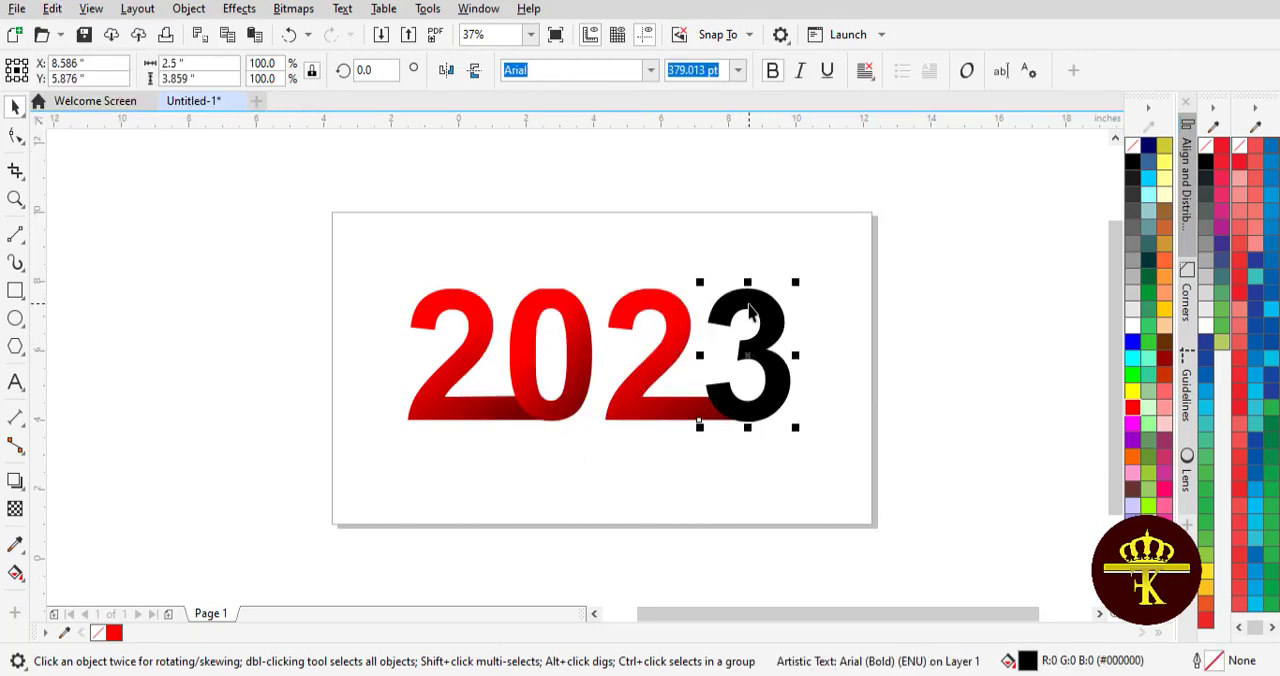
pyautogui.click(52, 8)
pyautogui.click(125, 145)
pyautogui.click(746, 369)
pyautogui.click(640, 340)
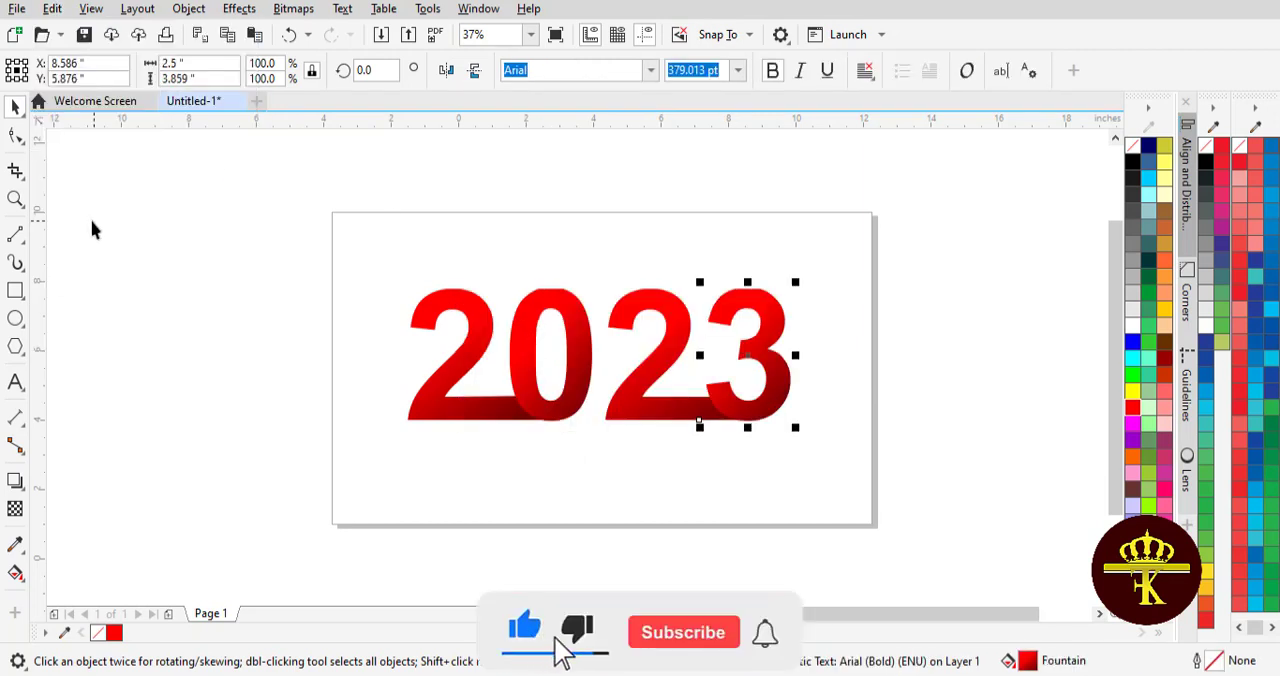
pyautogui.click(153, 216)
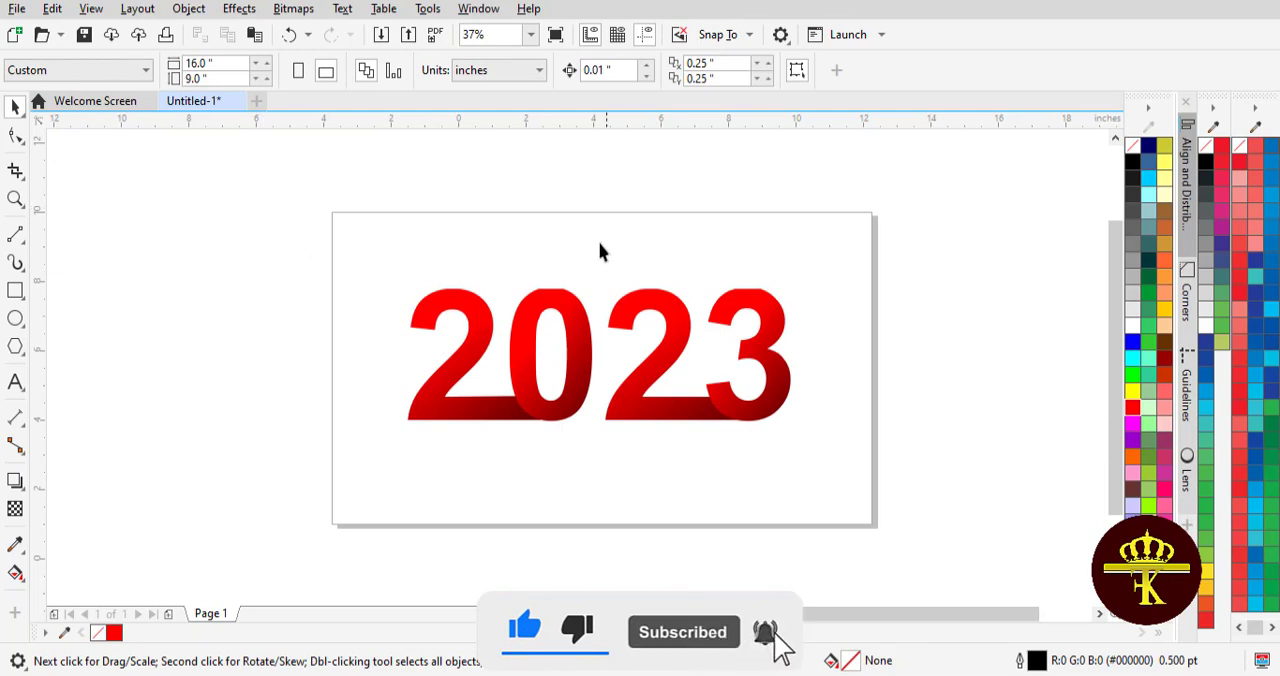
# - Select the second 2 and the 3 together and shift them down below the level of the 20
pyautogui.moveTo(855, 483); pyautogui.dragTo(834, 491)
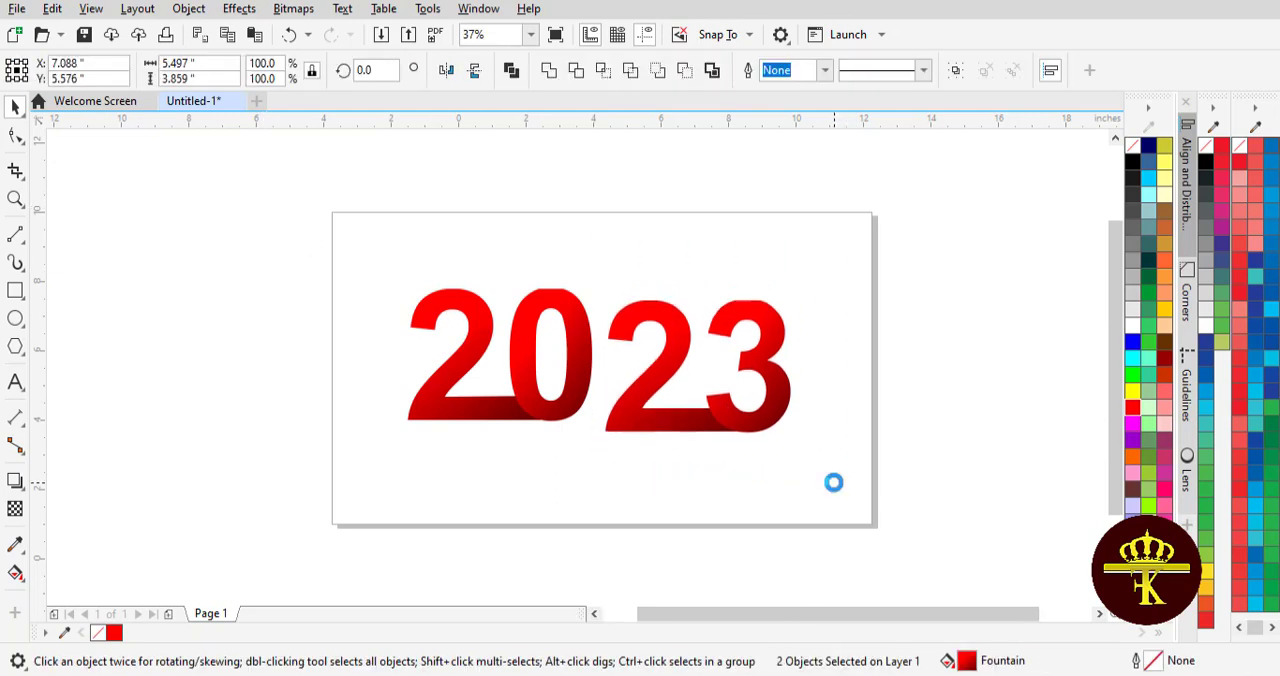
pyautogui.press('Down')
pyautogui.press('Down')
pyautogui.press('Down')
pyautogui.press('Down')
pyautogui.press('Down')
pyautogui.press('Down')
pyautogui.press('Down')
pyautogui.press('Down')
pyautogui.press('Down')
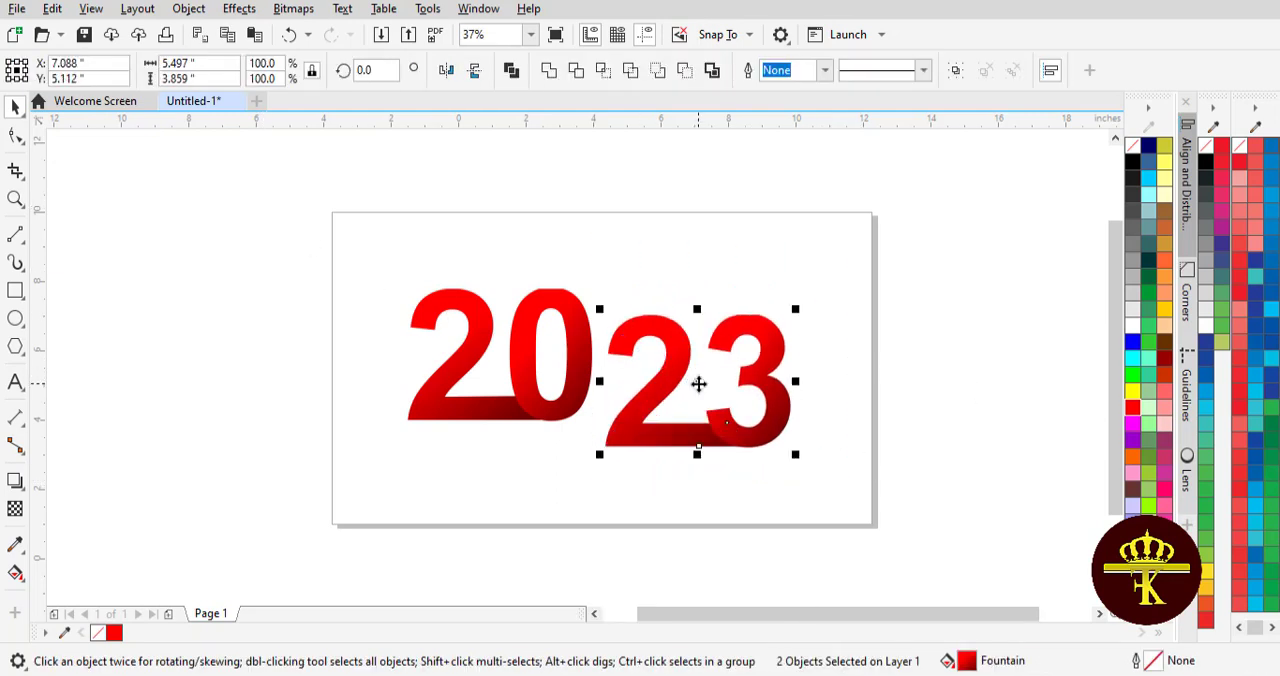
pyautogui.click(893, 387)
# - Draw a thin rectangle about 5.64 inches wide directly beneath the 20
pyautogui.press('F6')
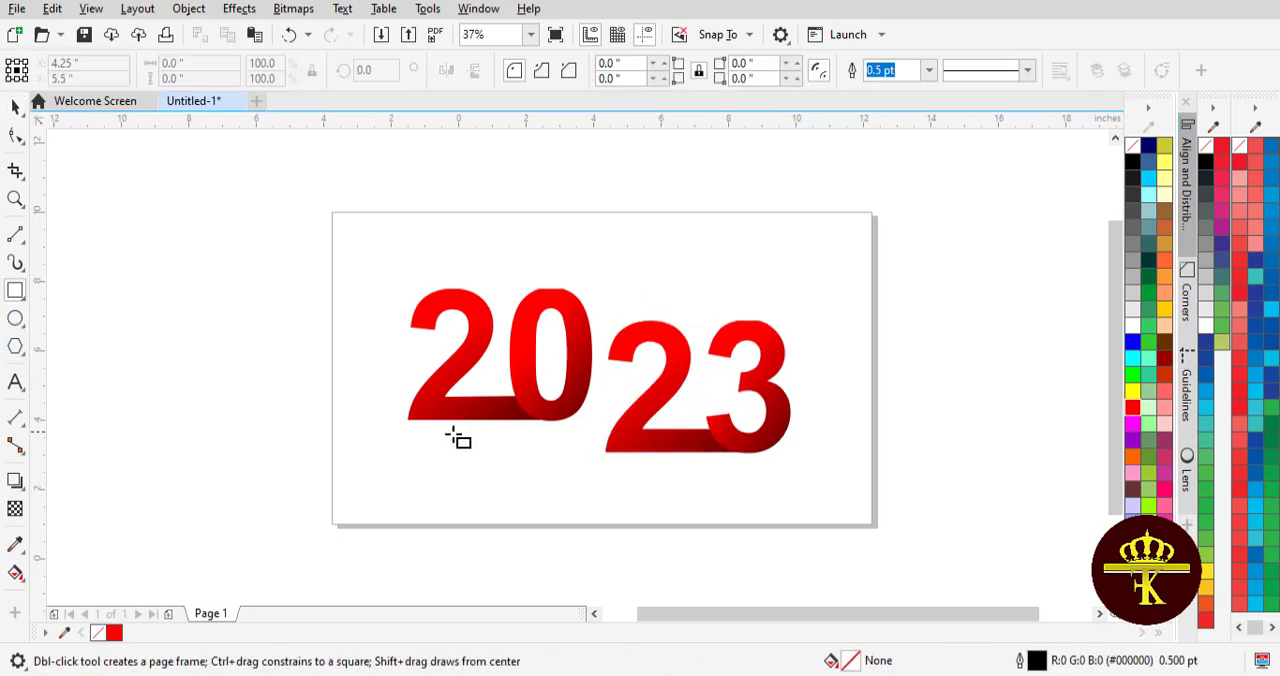
pyautogui.moveTo(520, 449); pyautogui.dragTo(600, 455)
pyautogui.click(824, 286)
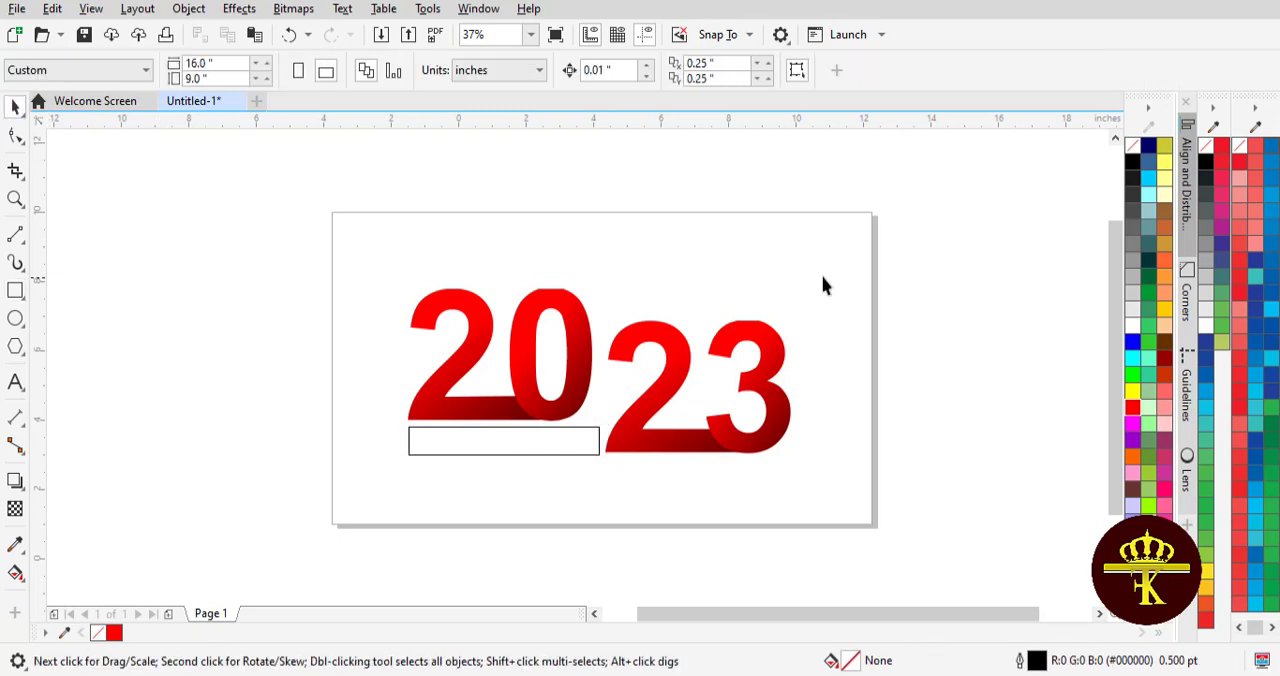
# - Lower the 23 to a Y position of about 4.65 inches and stretch the rectangle downward to 1.0 inch tall
pyautogui.moveTo(589, 506); pyautogui.dragTo(600, 531)
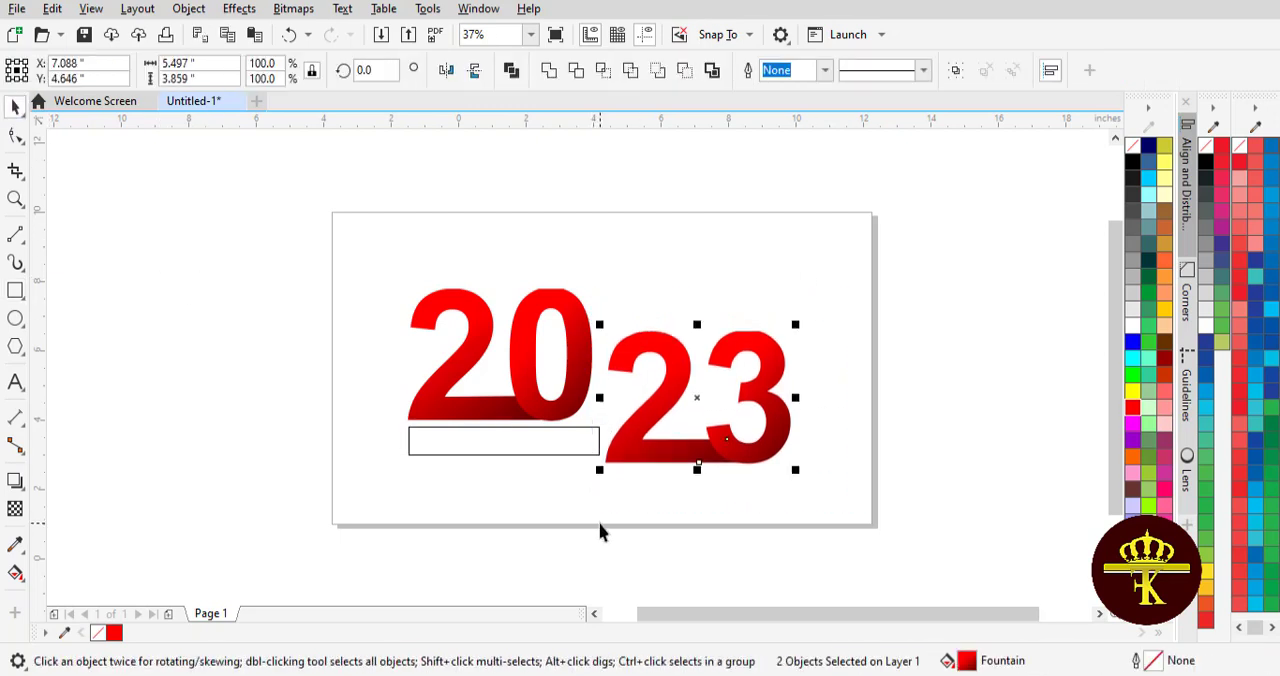
pyautogui.click(561, 447)
pyautogui.click(506, 456)
pyautogui.moveTo(505, 463); pyautogui.dragTo(503, 462)
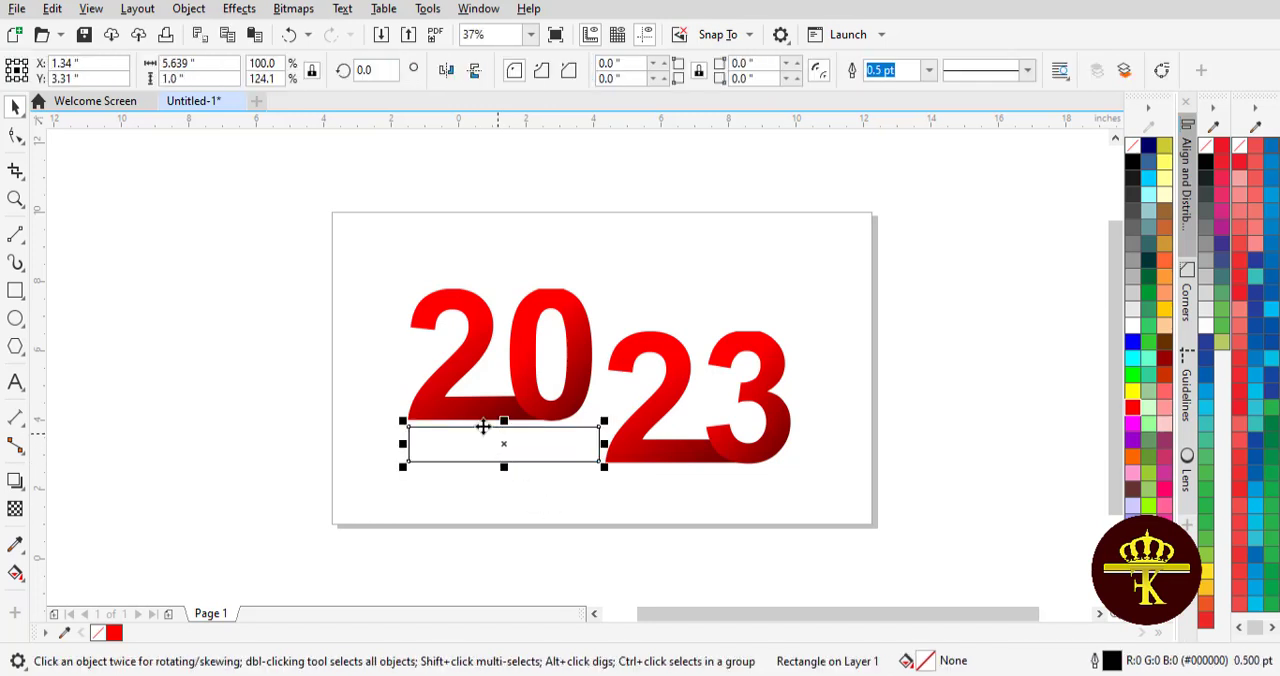
# - Convert the rectangle to curves and pull a new node at the middle of its left edge inward to form a ribbon notch
pyautogui.click(16, 136)
pyautogui.click(1161, 70)
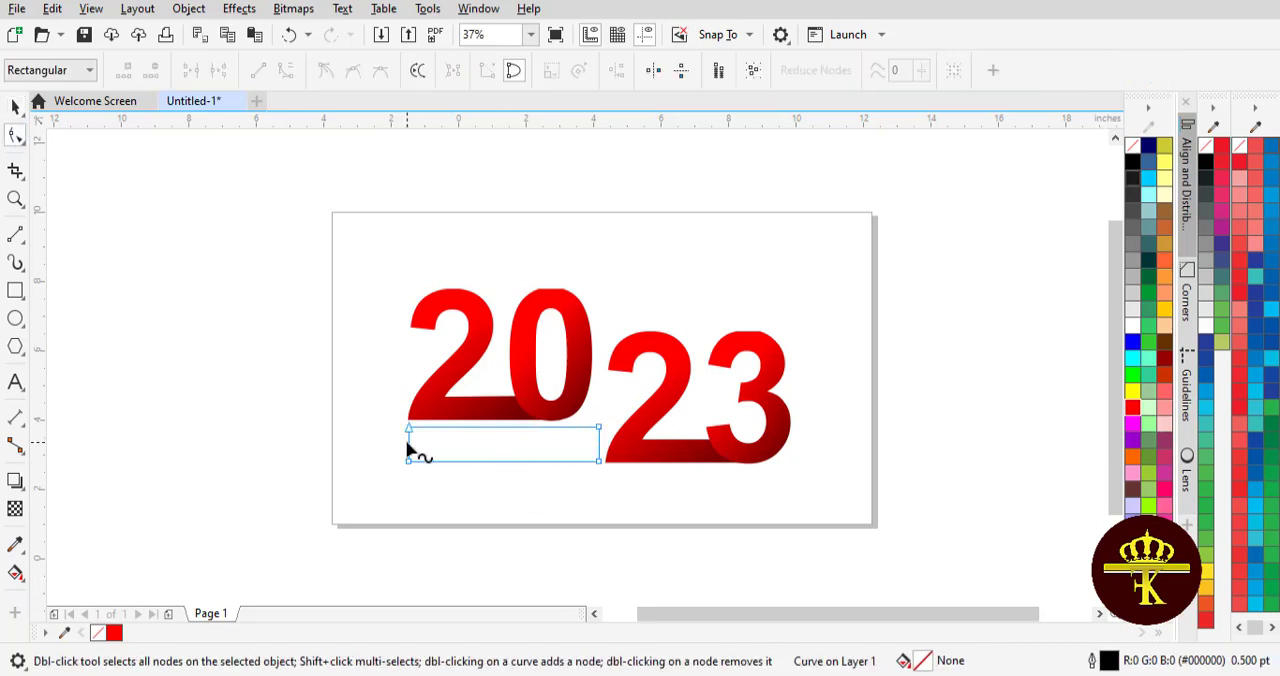
pyautogui.doubleClick(408, 444)
pyautogui.moveTo(408, 444); pyautogui.dragTo(427, 444)
pyautogui.click(16, 107)
pyautogui.click(243, 323)
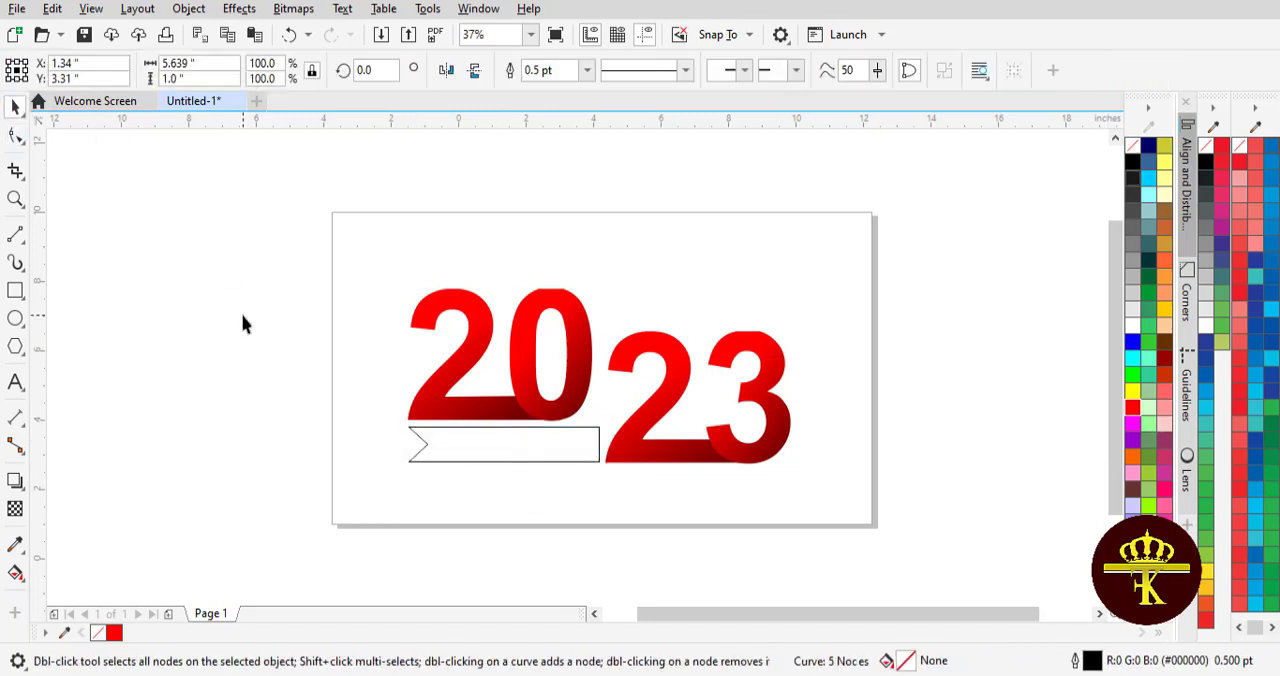
# - Extend the ribbon's right edge over the base of the second 2, making the shape about 6.58 inches wide
pyautogui.click(464, 450)
pyautogui.press('F10')
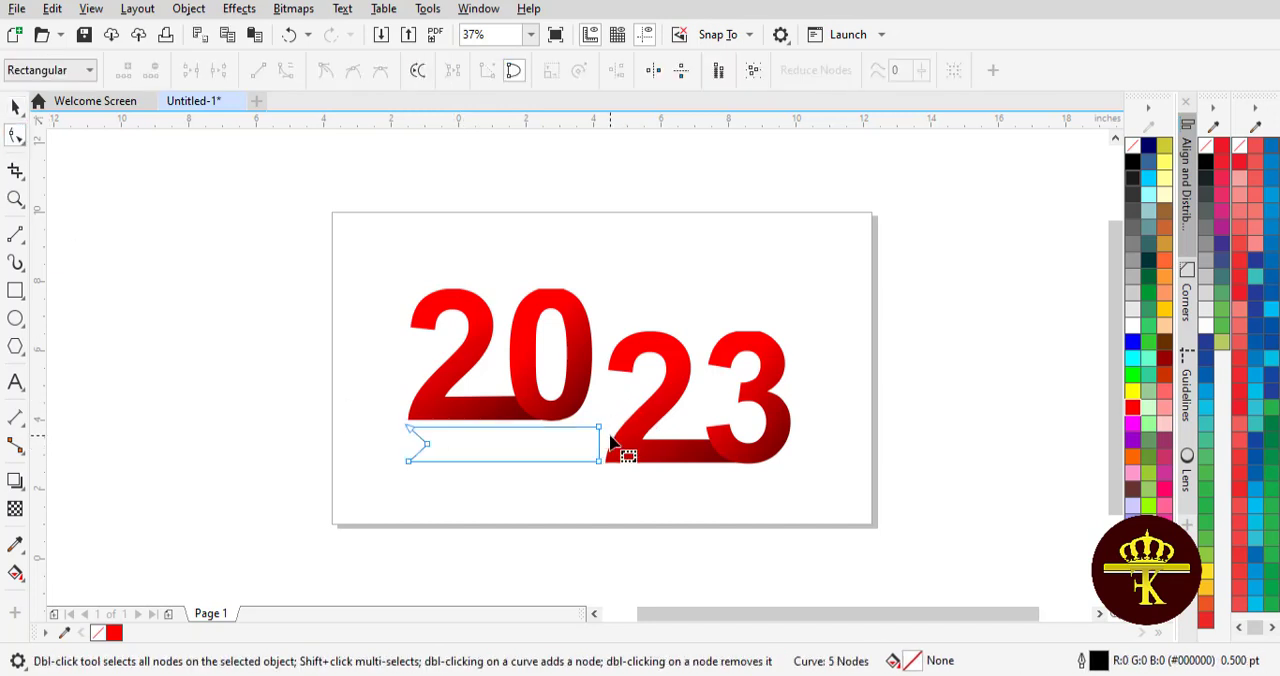
pyautogui.moveTo(601, 462); pyautogui.dragTo(632, 462)
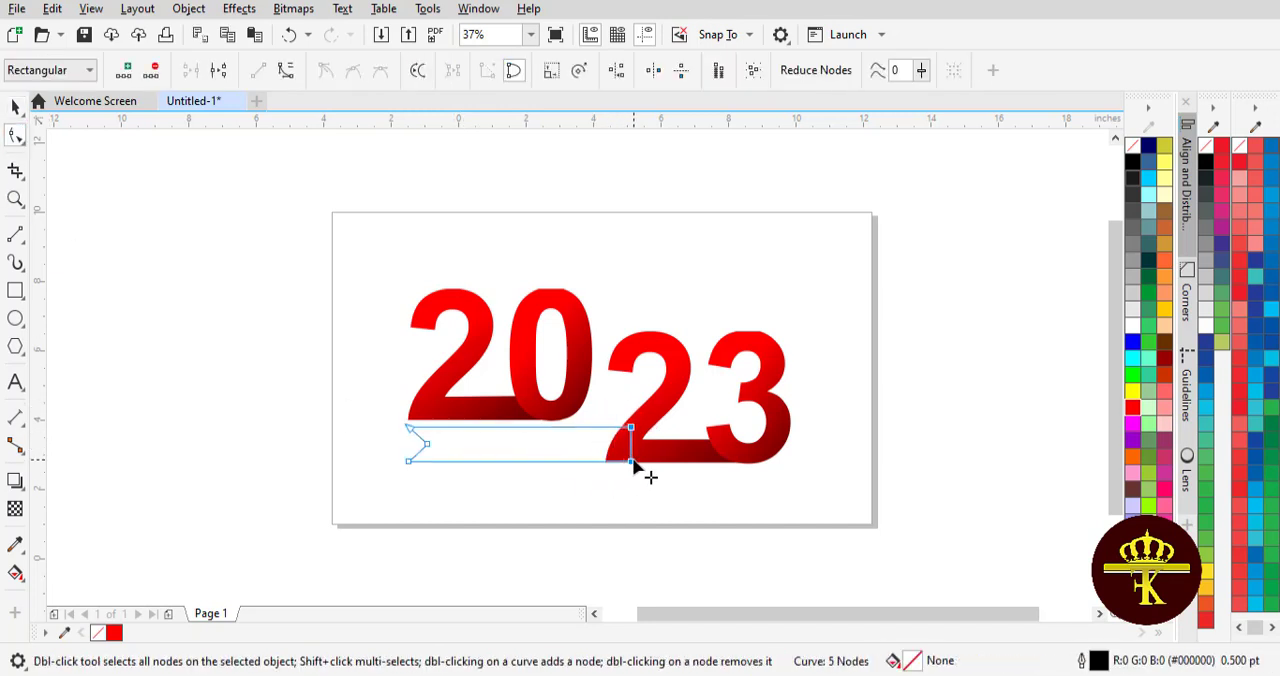
pyautogui.click(14, 110)
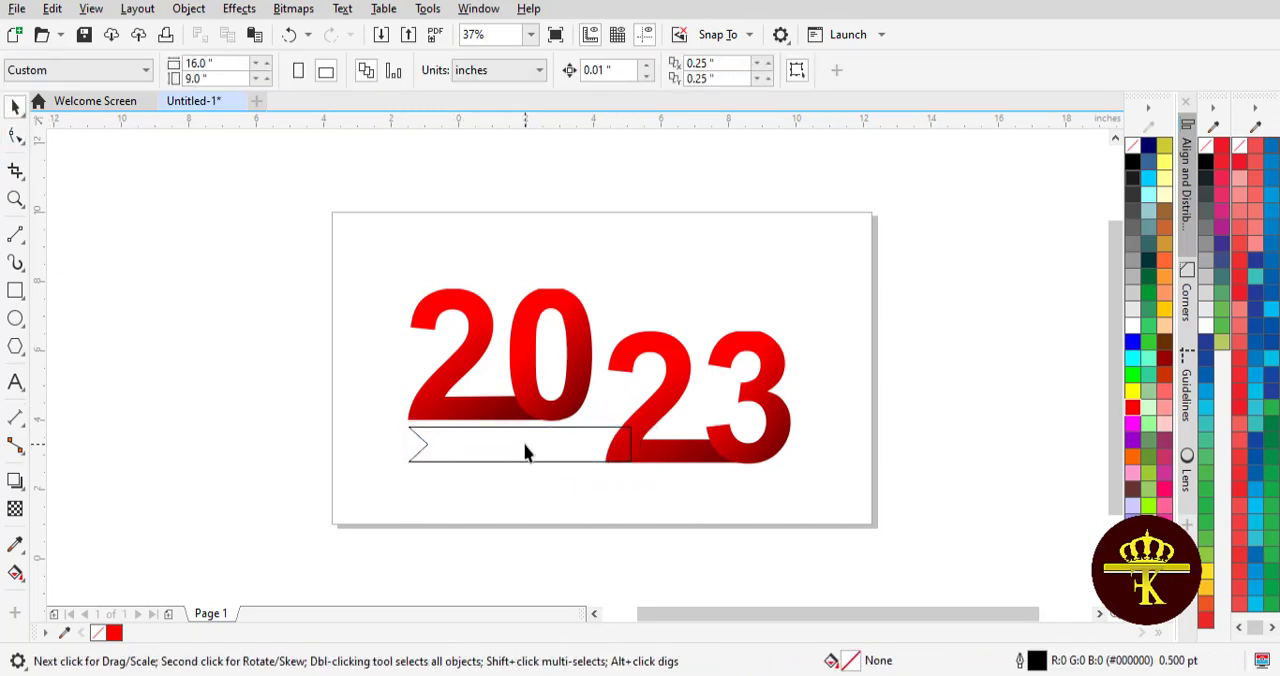
# - Copy the red fountain fill from the second 2 onto the notched ribbon
pyautogui.click(52, 14)
pyautogui.click(180, 189)
pyautogui.click(666, 368)
pyautogui.click(672, 450)
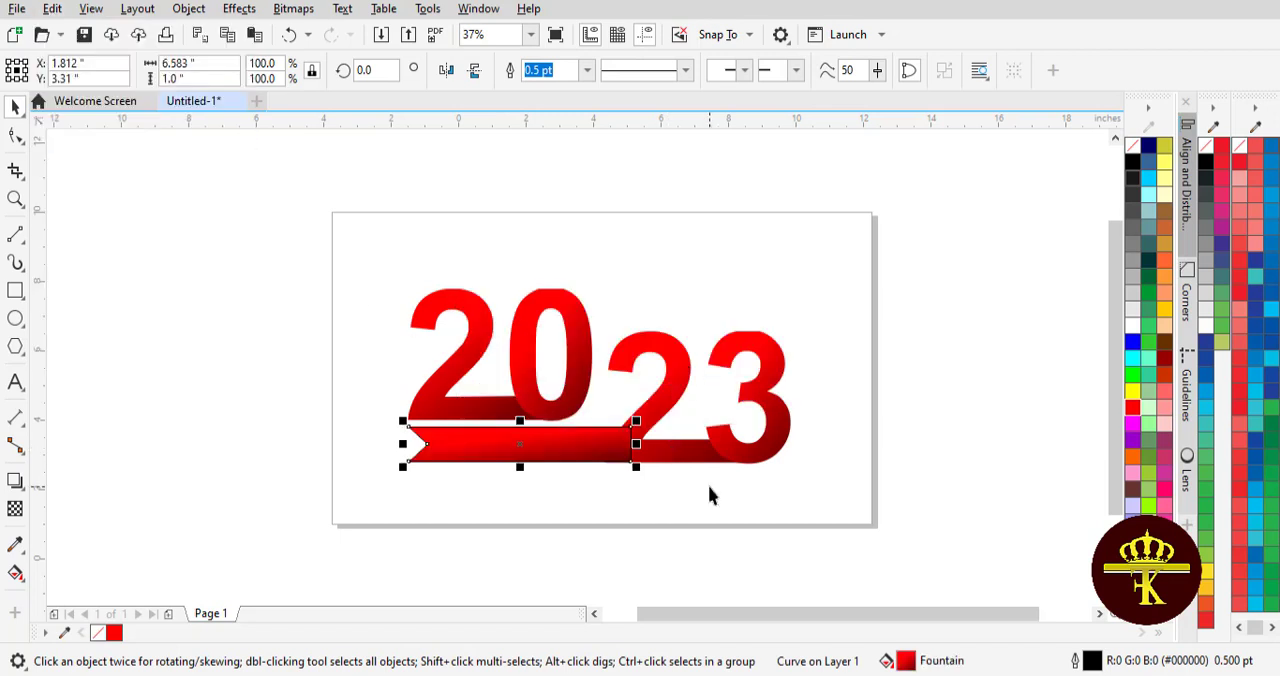
# - Adjust the ribbon's fountain fill angle and start point so the dark shade concentrates where it meets the second 2
pyautogui.click(15, 573)
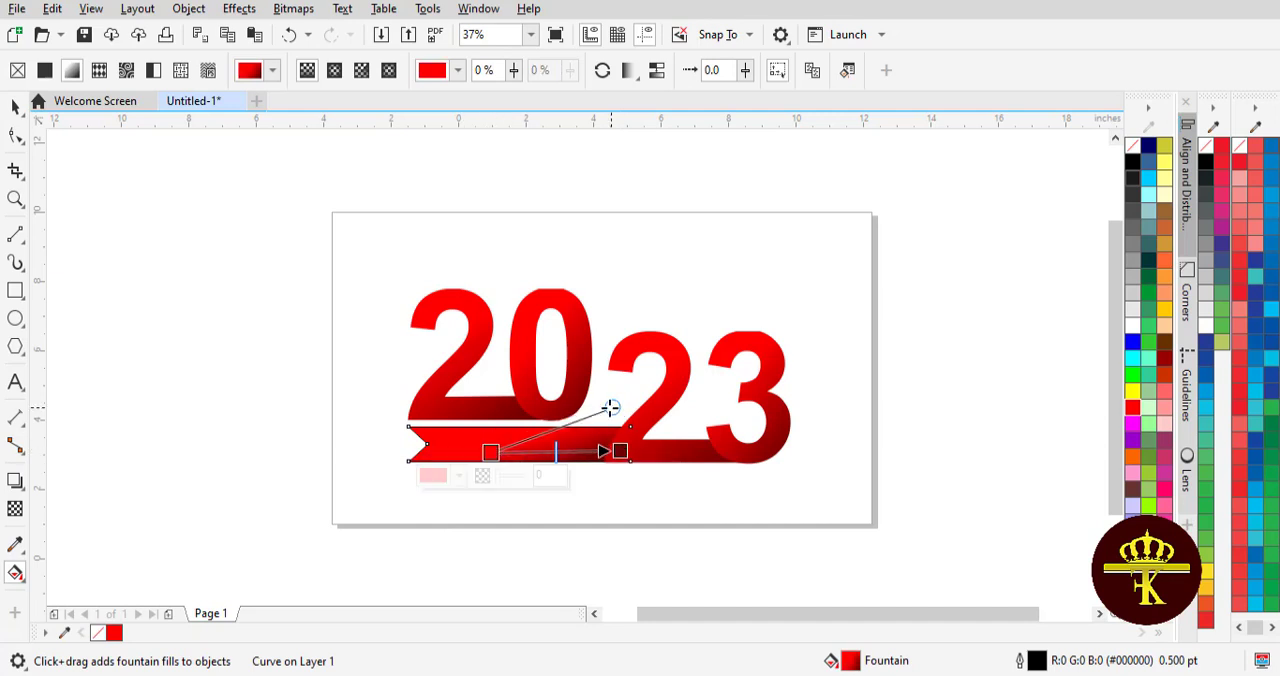
pyautogui.moveTo(611, 408); pyautogui.dragTo(406, 371)
pyautogui.moveTo(490, 452); pyautogui.dragTo(534, 443)
pyautogui.click(15, 107)
pyautogui.click(172, 278)
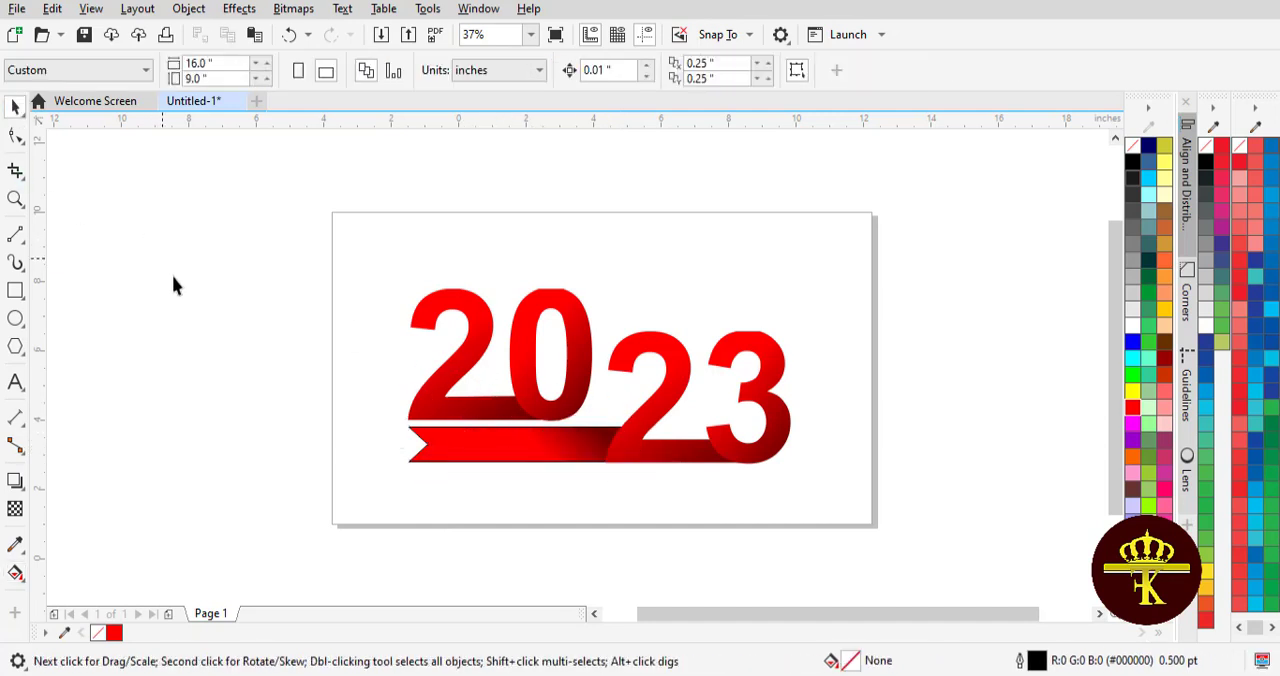
# - Duplicate the notched ribbon, place the copy above the 23 beside the 0, and mirror it horizontally
pyautogui.click(486, 442)
pyautogui.click(52, 8)
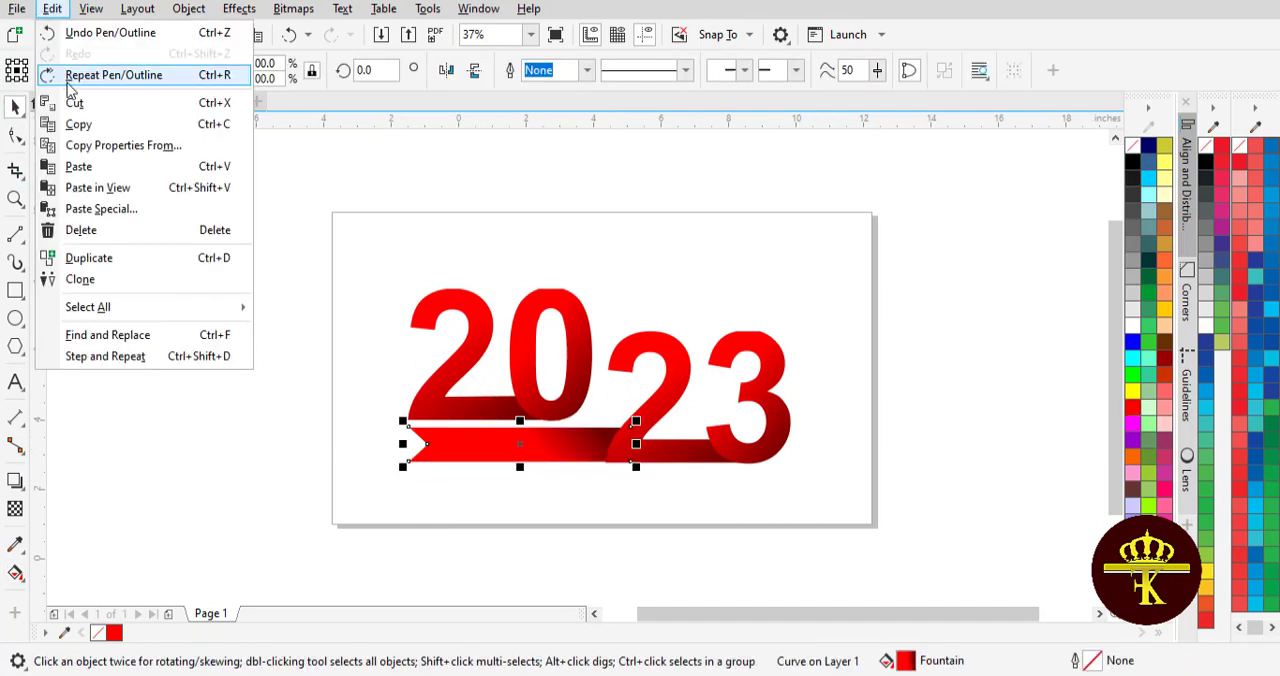
pyautogui.click(78, 125)
pyautogui.click(57, 11)
pyautogui.click(80, 167)
pyautogui.moveTo(488, 443); pyautogui.dragTo(630, 312)
pyautogui.click(446, 71)
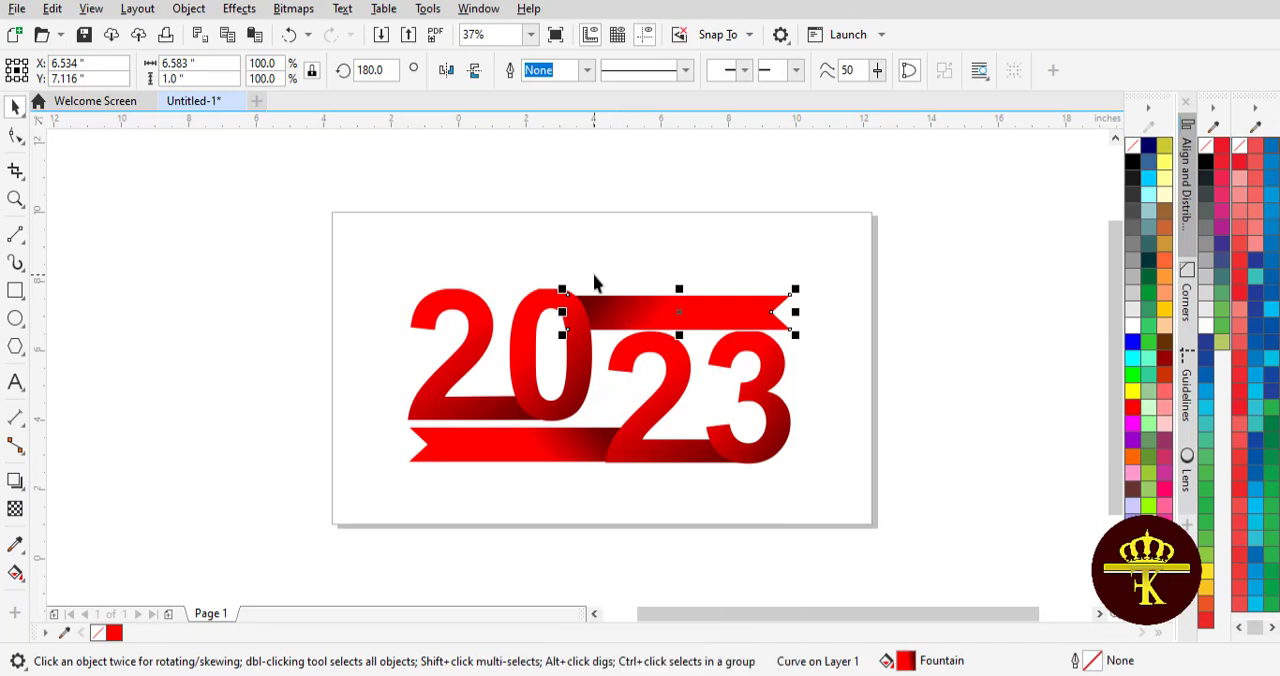
# - Shorten the upper ribbon to about 6.22 inches wide and nudge it upward near the top of the 0
pyautogui.moveTo(773, 314)
pyautogui.mouseDown()
pyautogui.moveTo(786, 314)
pyautogui.moveTo(763, 314)
pyautogui.mouseUp()
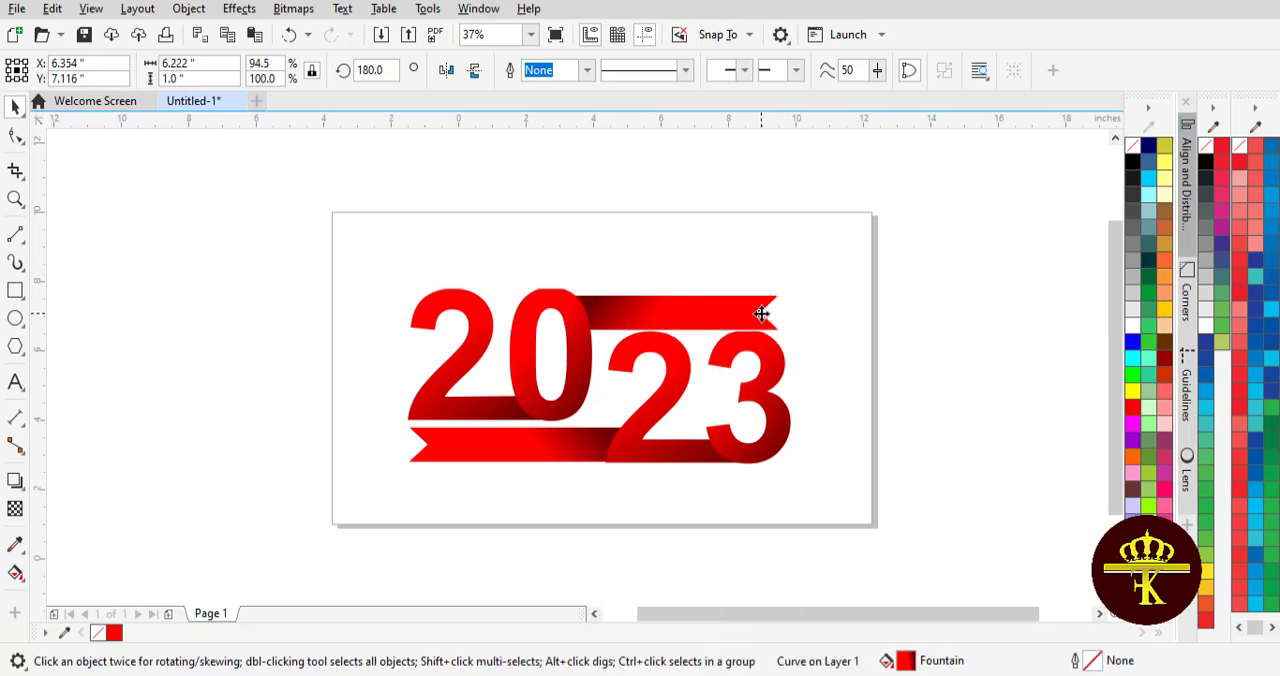
pyautogui.press('Up')
pyautogui.press('Up')
pyautogui.press('Up')
pyautogui.click(917, 315)
pyautogui.click(764, 318)
pyautogui.press('Up')
pyautogui.press('Up')
pyautogui.press('Up')
pyautogui.click(917, 310)
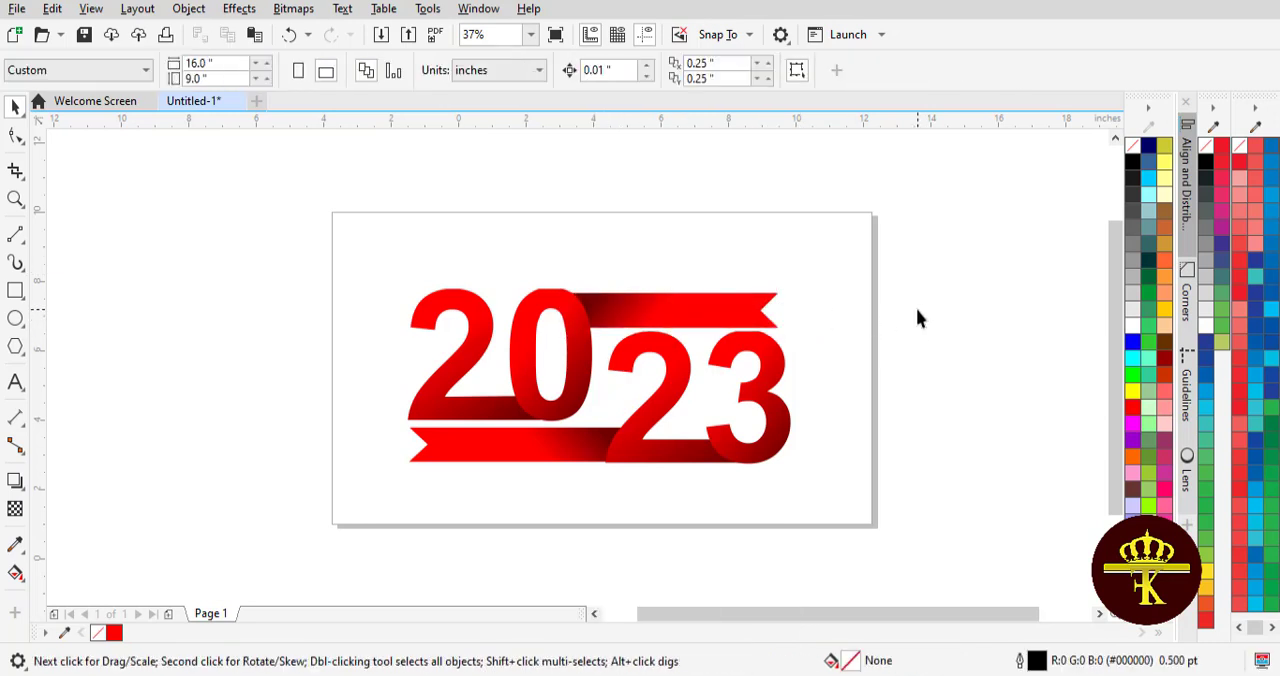
# - Adjust the upper ribbon's fountain fill so the dark shade concentrates where the ribbon meets the 0
pyautogui.click(656, 310)
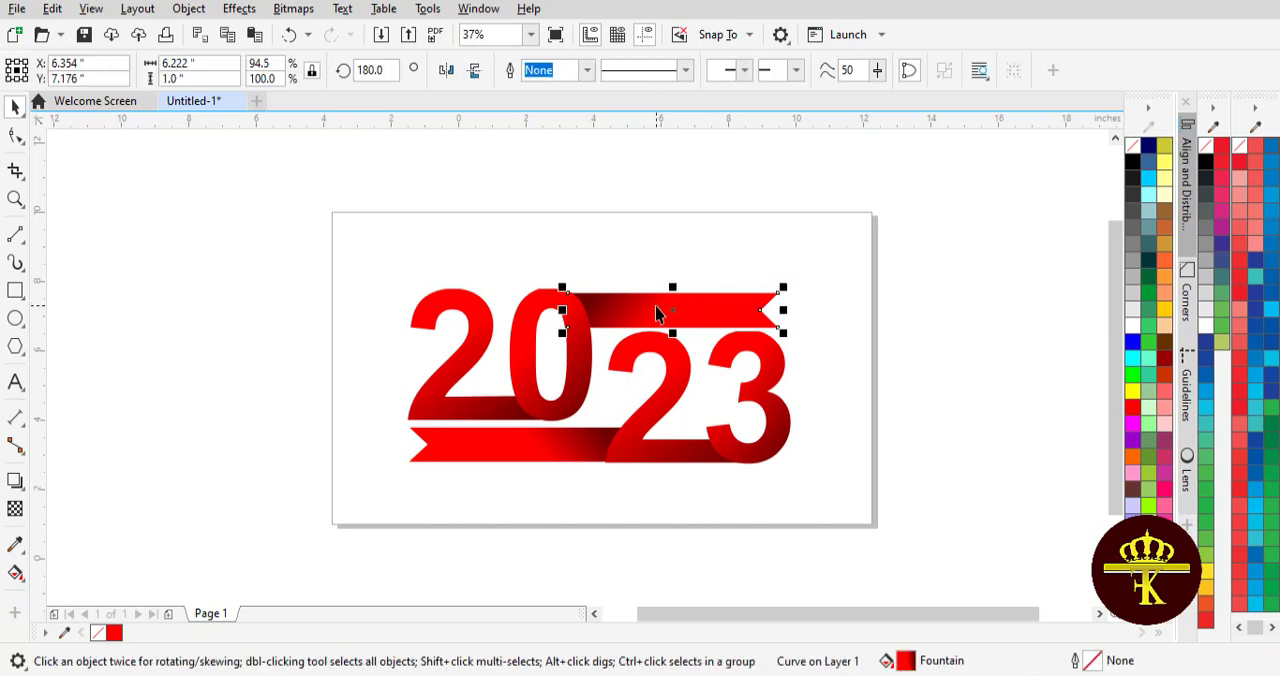
pyautogui.click(919, 336)
pyautogui.click(597, 325)
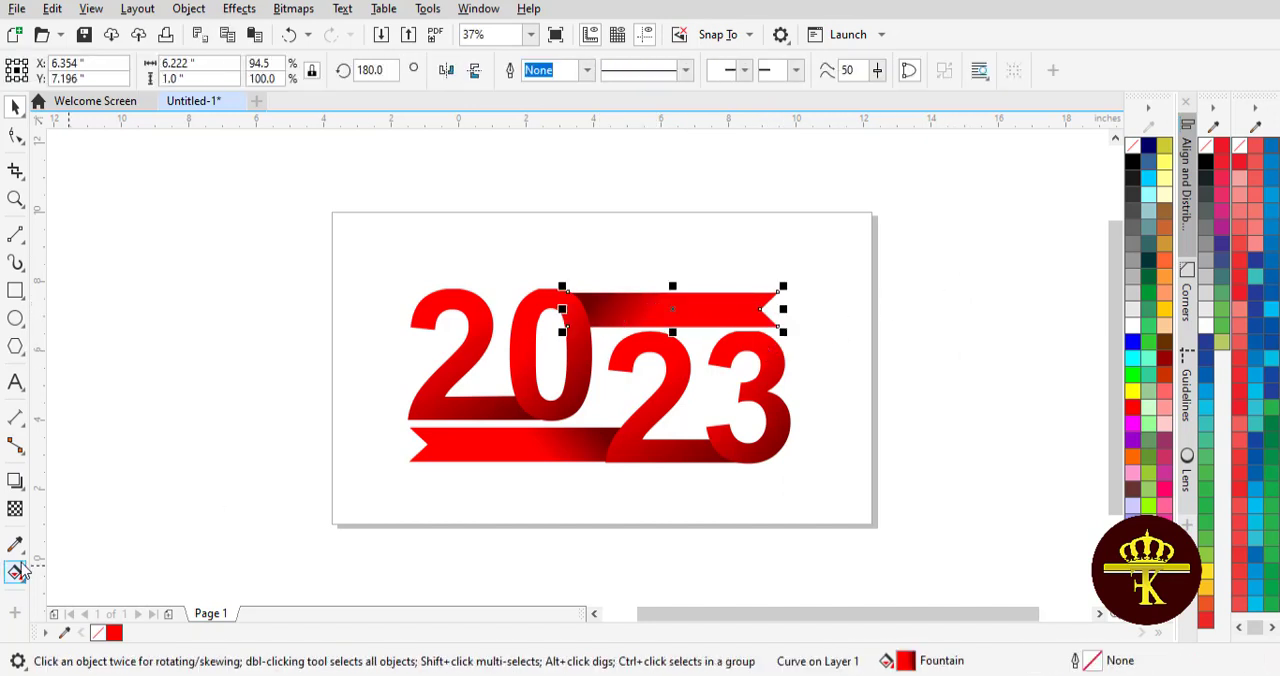
pyautogui.click(15, 572)
pyautogui.moveTo(705, 250); pyautogui.dragTo(721, 272)
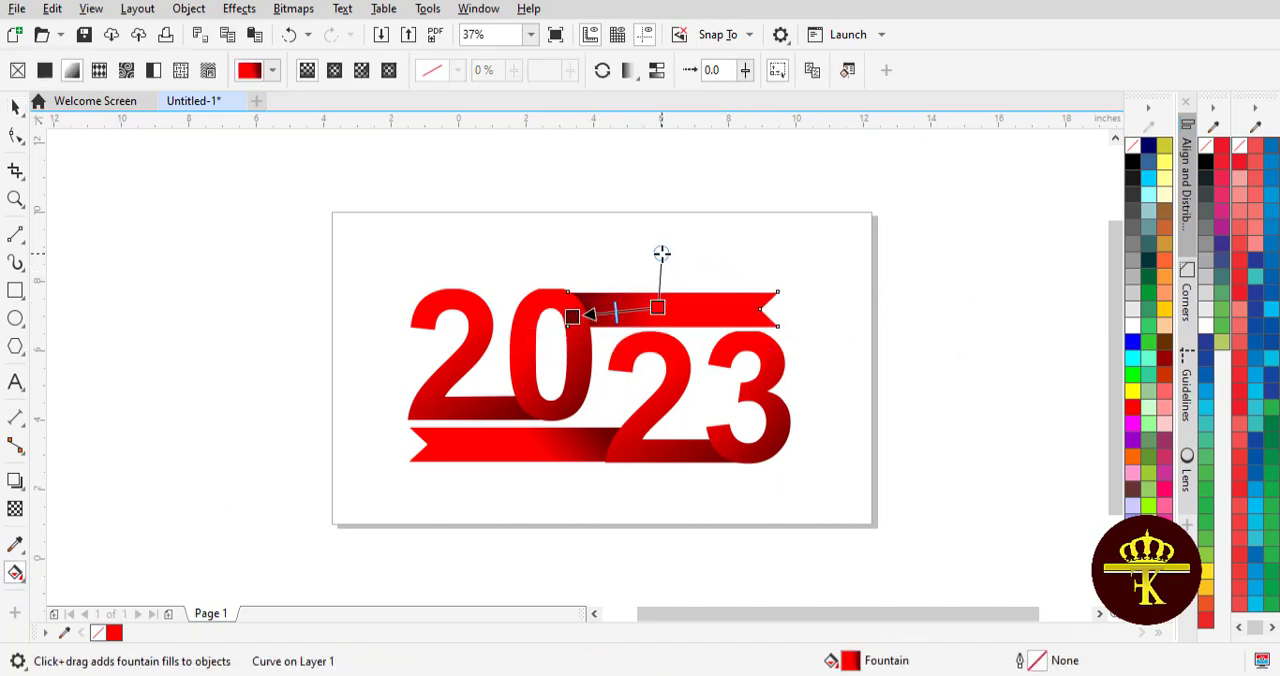
pyautogui.click(16, 108)
pyautogui.click(168, 301)
# - Add the text HAPPY on the upper ribbon in white bold Arial at about 55 pt
pyautogui.click(15, 382)
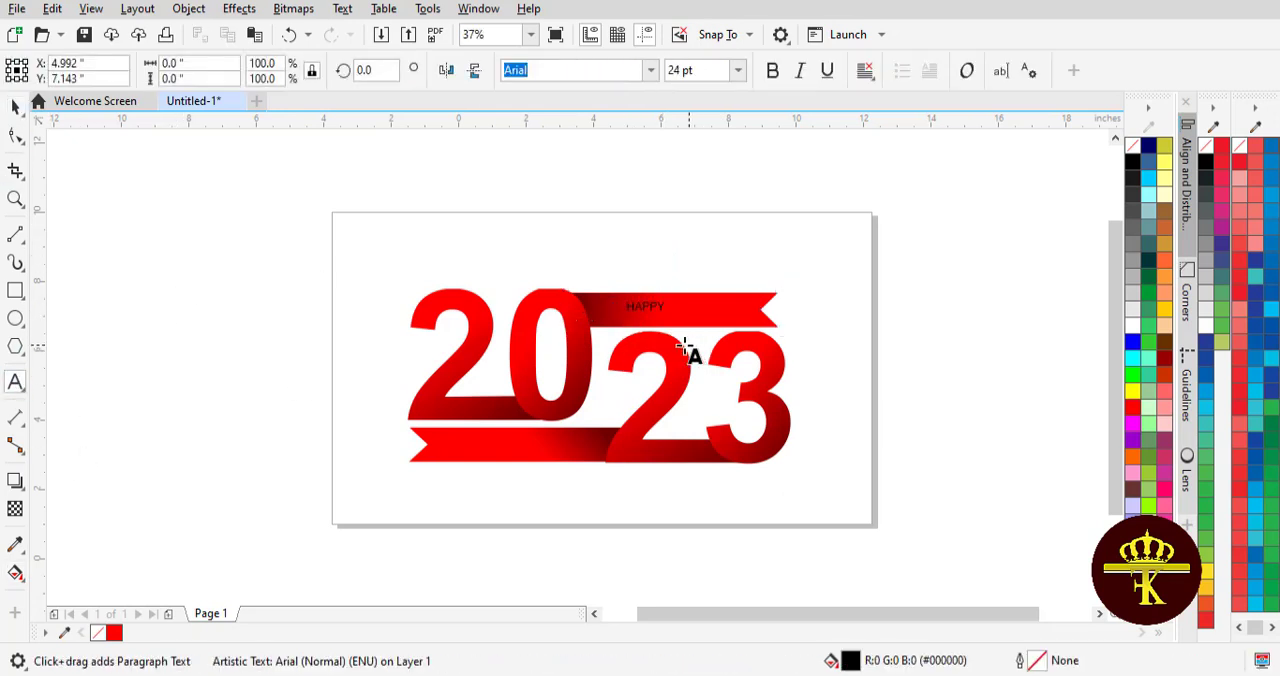
pyautogui.click(15, 107)
pyautogui.click(641, 308)
pyautogui.click(1133, 323)
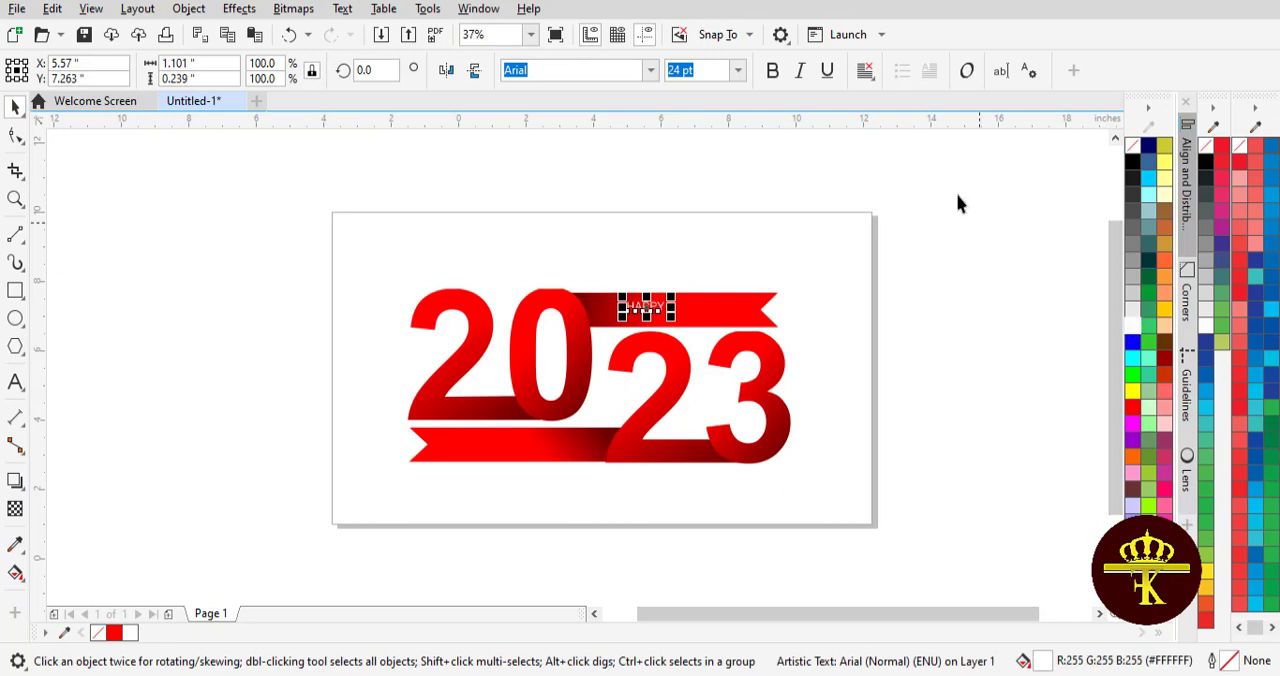
pyautogui.moveTo(671, 316)
pyautogui.mouseDown()
pyautogui.moveTo(717, 335)
pyautogui.moveTo(673, 310)
pyautogui.mouseUp()
pyautogui.click(947, 301)
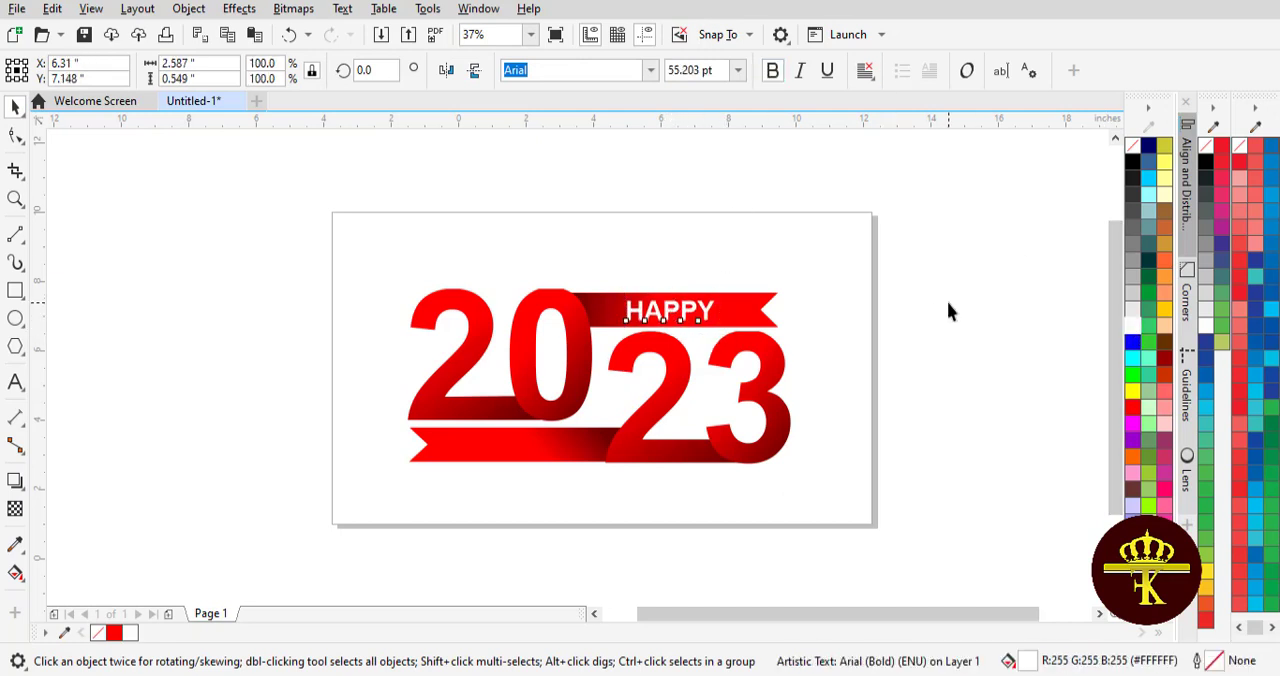
# - Copy the HAPPY text onto the lower ribbon and change its wording to NEW YEAR
pyautogui.click(672, 314)
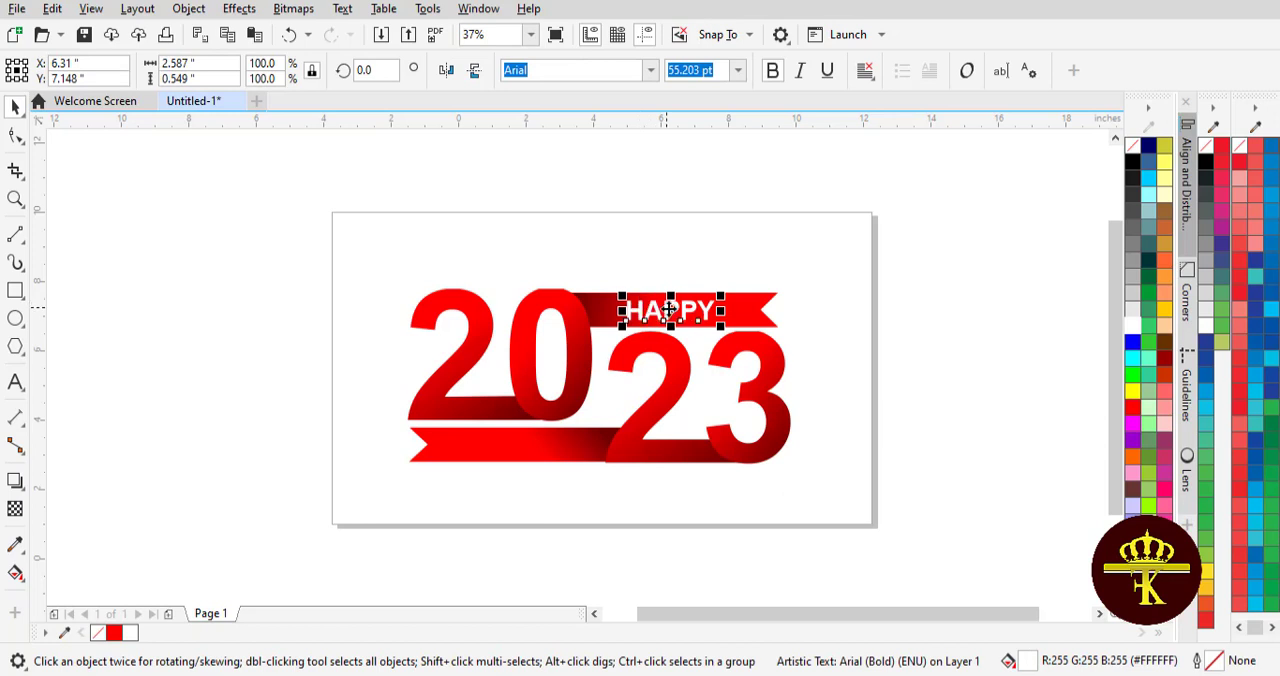
pyautogui.moveTo(669, 310); pyautogui.dragTo(510, 446)
pyautogui.rightClick(510, 446)
pyautogui.doubleClick(489, 447)
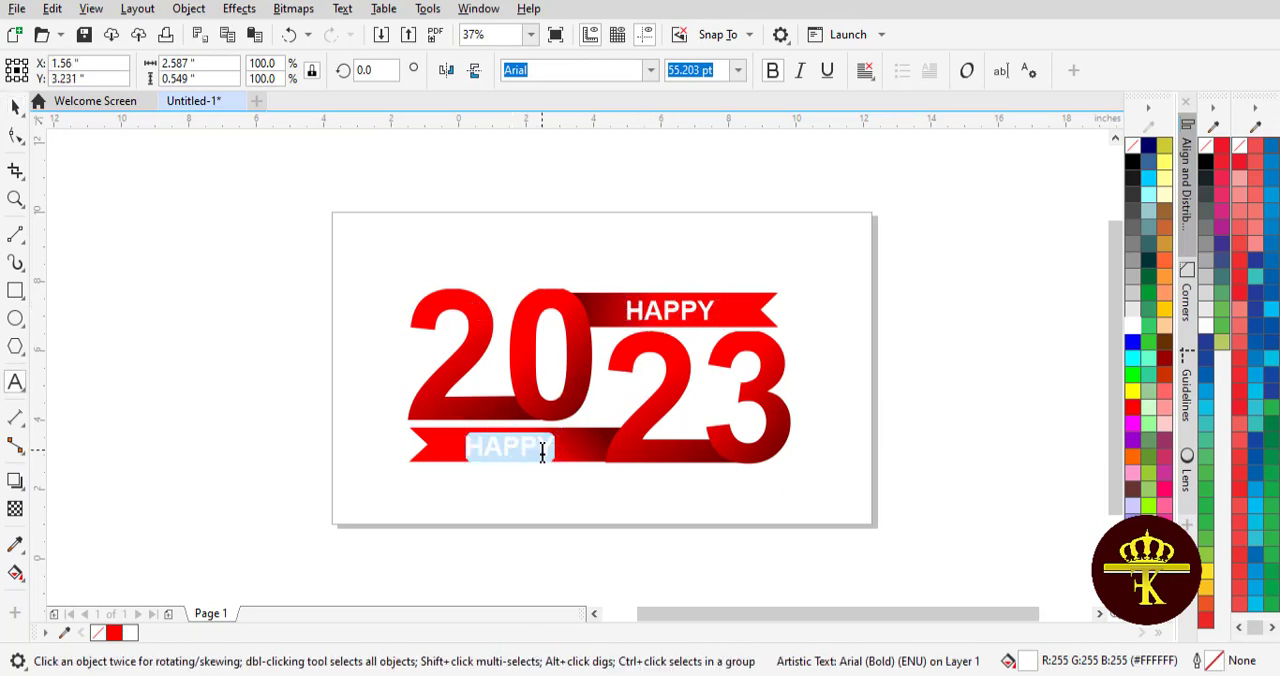
pyautogui.write('NEW YEAR')
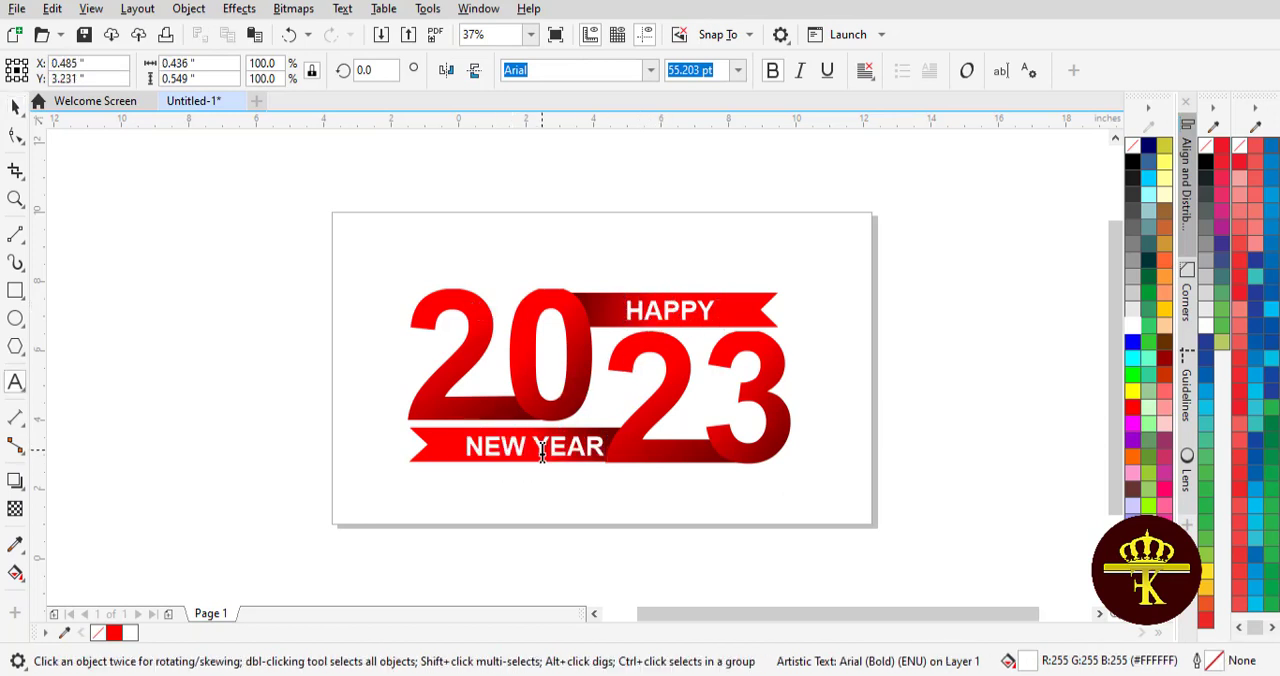
# - Shift the NEW YEAR text so it sits centred on the lower ribbon
pyautogui.click(15, 105)
pyautogui.moveTo(543, 452); pyautogui.dragTo(527, 452)
pyautogui.click(624, 514)
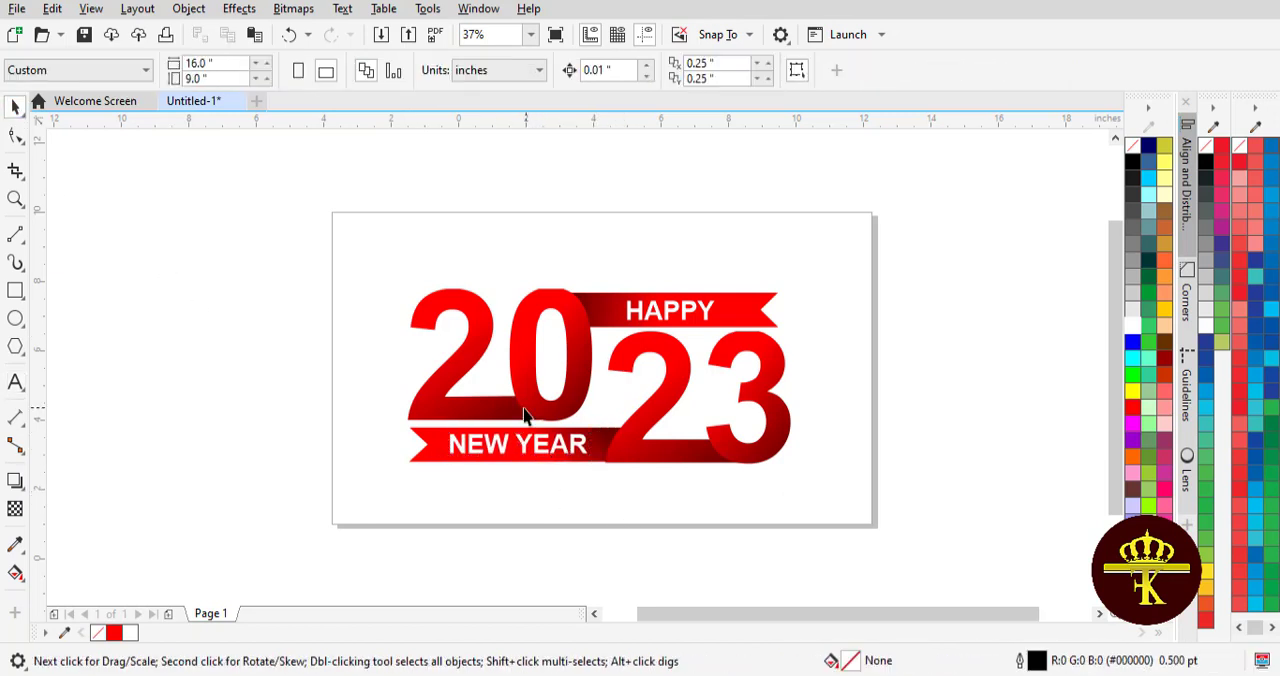
pyautogui.click(548, 454)
pyautogui.click(656, 509)
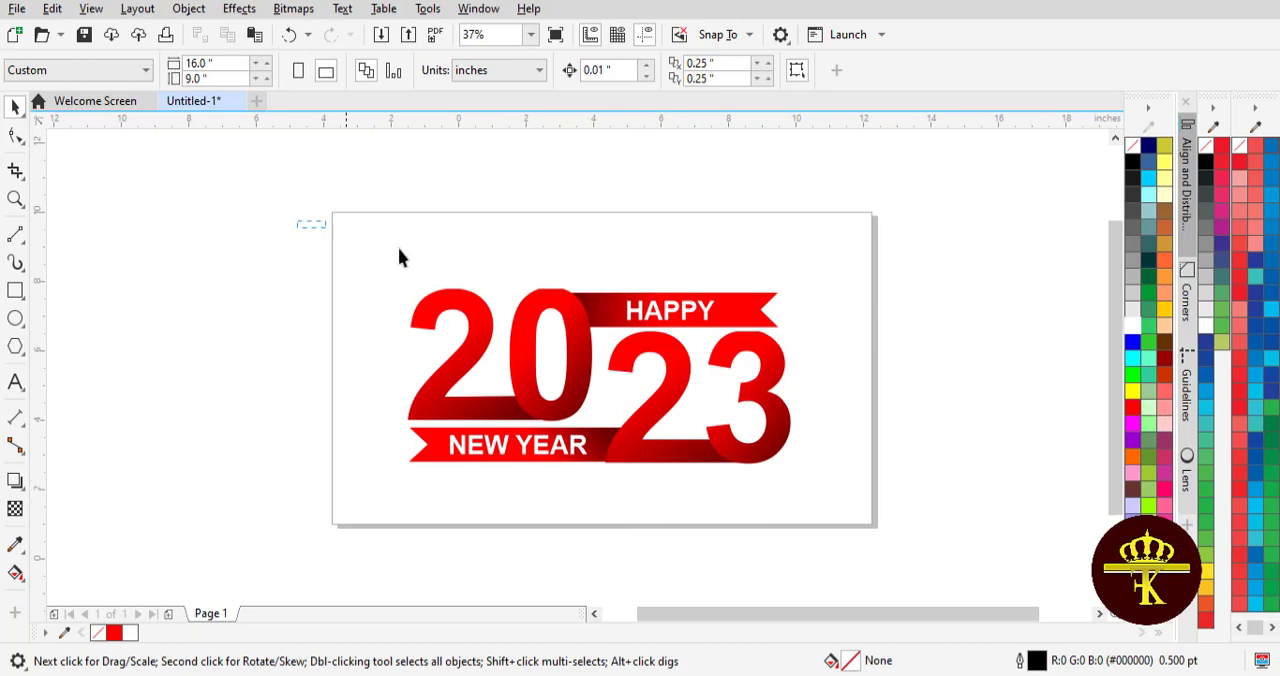
# - Group the whole 2023 artwork and move it partly off the page's left side to free up drawing space
pyautogui.hotkey('ctrl', 'a')
pyautogui.hotkey('ctrl', 'g')
pyautogui.click(915, 305)
pyautogui.moveTo(560, 345); pyautogui.dragTo(326, 303)
# - Draw a tall rectangle about 0.75 by 3.78 inches on the blank page area and fully round its corners
pyautogui.press('F6')
pyautogui.moveTo(680, 281); pyautogui.dragTo(705, 414)
pyautogui.click(15, 135)
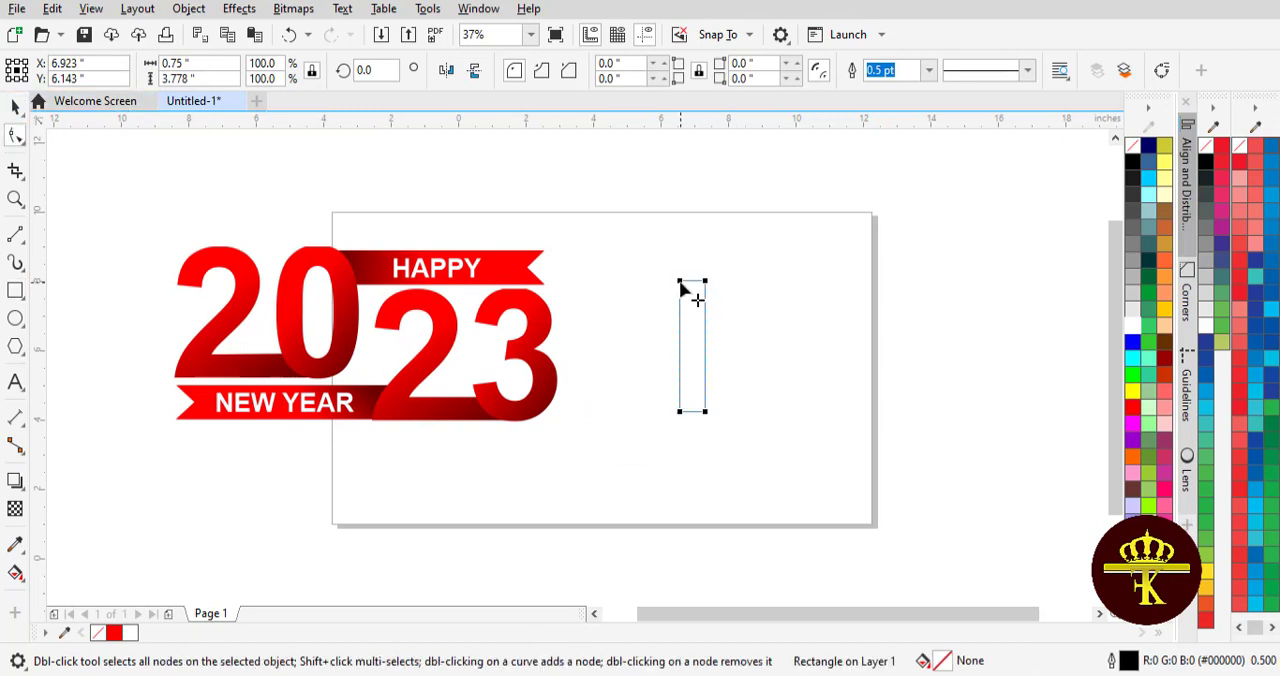
pyautogui.moveTo(681, 282); pyautogui.dragTo(745, 465)
# - Convert the rounded rectangle to curves and delete its lower nodes so it tapers downward to a narrow tip
pyautogui.press('space')
pyautogui.click(1161, 70)
pyautogui.press('space')
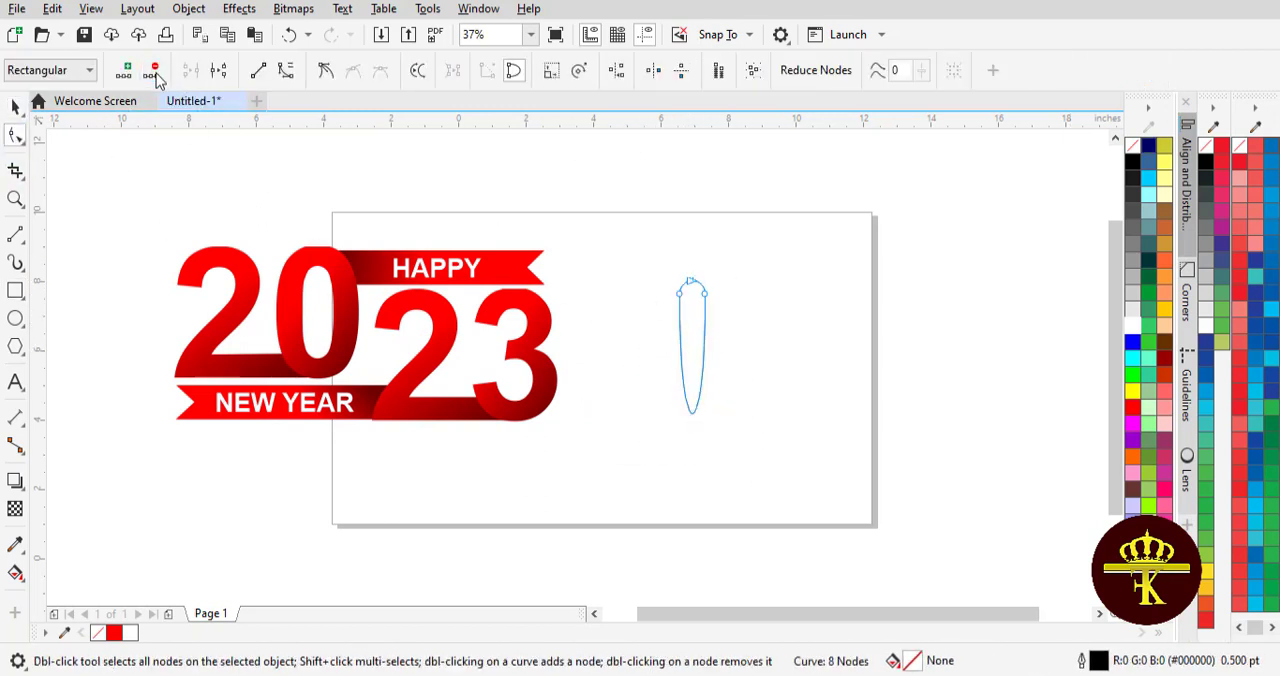
pyautogui.click(155, 72)
pyautogui.press('space')
pyautogui.click(697, 333)
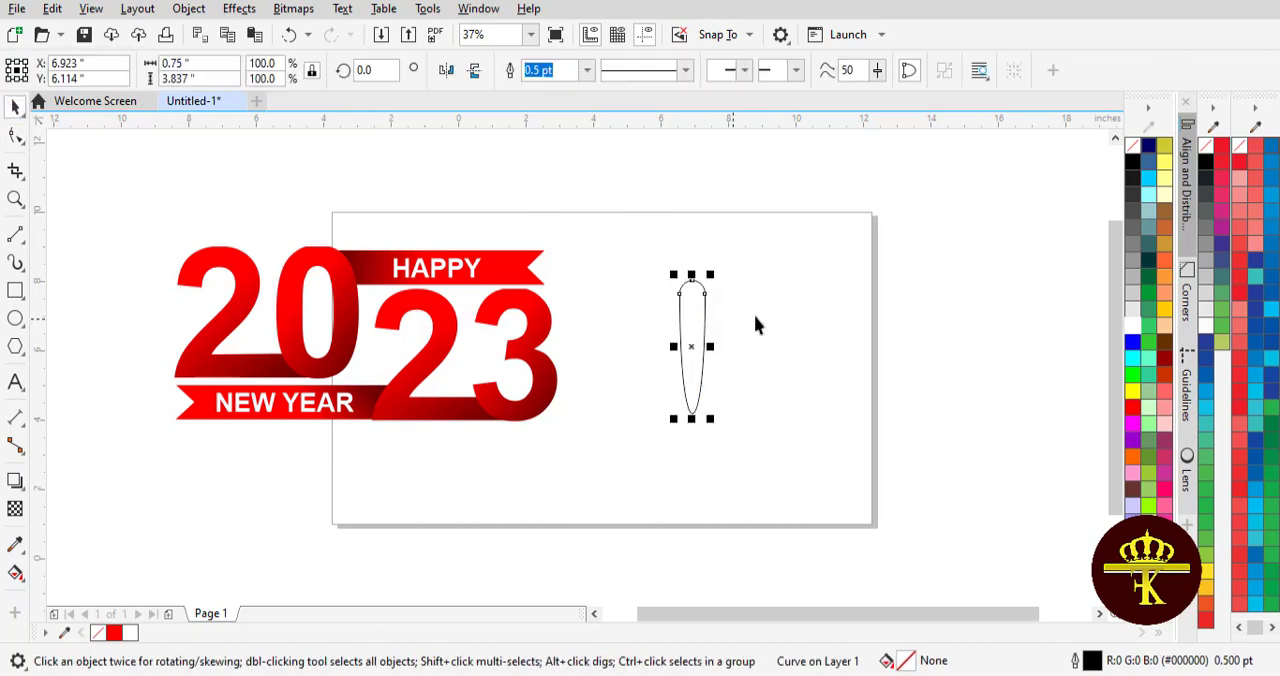
# - Apply a vertical fountain fill from red at the top to pale red at the tapered tip, and remove the outline
pyautogui.click(15, 573)
pyautogui.moveTo(692, 286); pyautogui.dragTo(695, 414)
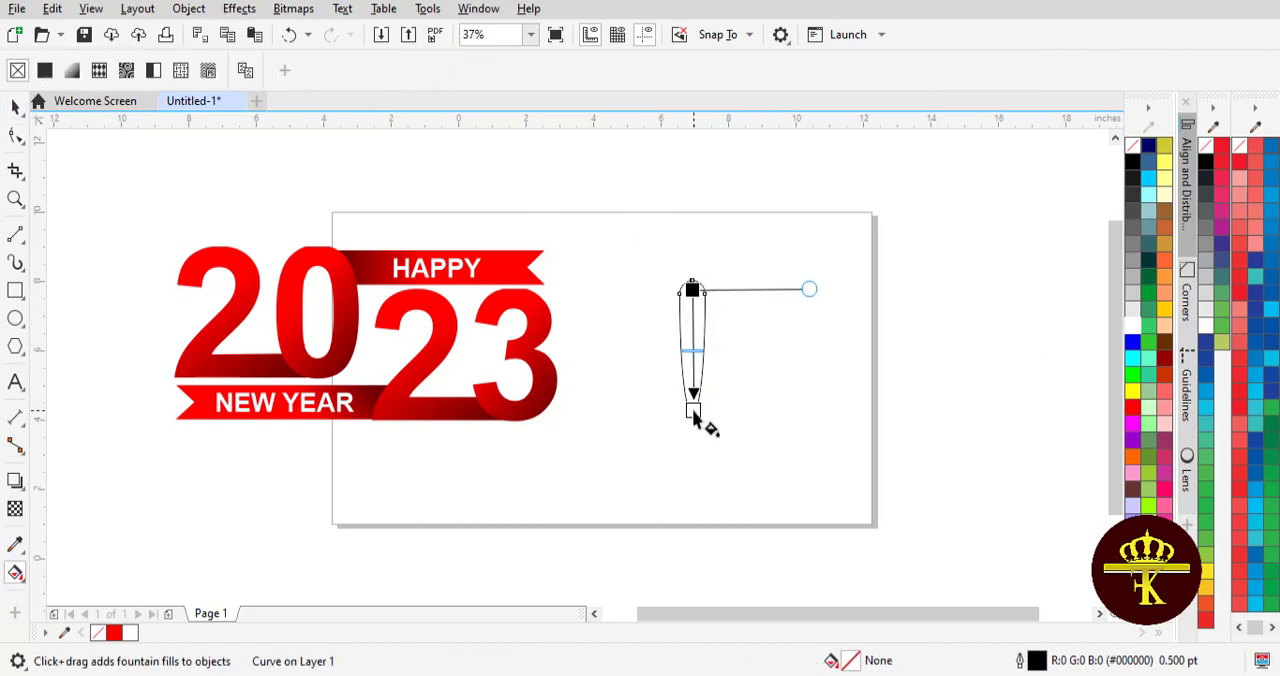
pyautogui.moveTo(692, 291); pyautogui.dragTo(704, 290)
pyautogui.moveTo(695, 414); pyautogui.dragTo(691, 467)
pyautogui.moveTo(692, 290); pyautogui.dragTo(692, 309)
pyautogui.click(16, 107)
pyautogui.click(708, 331)
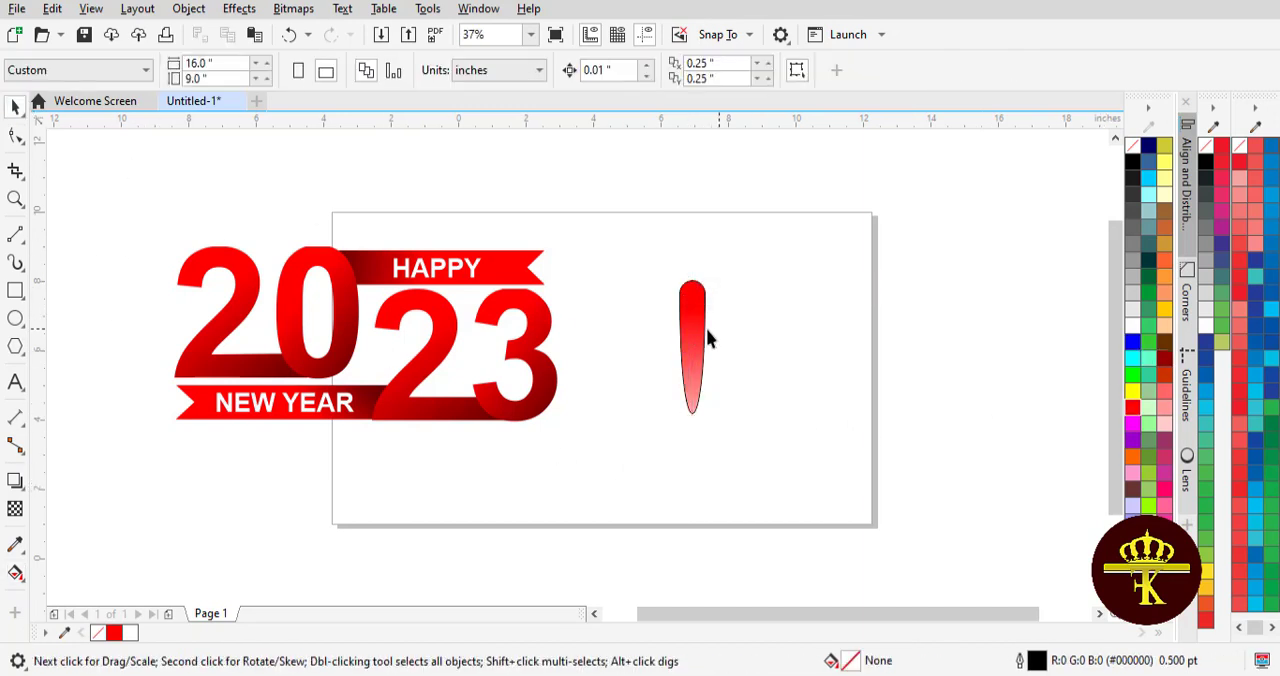
pyautogui.click(697, 333)
pyautogui.rightClick(1133, 146)
pyautogui.click(930, 207)
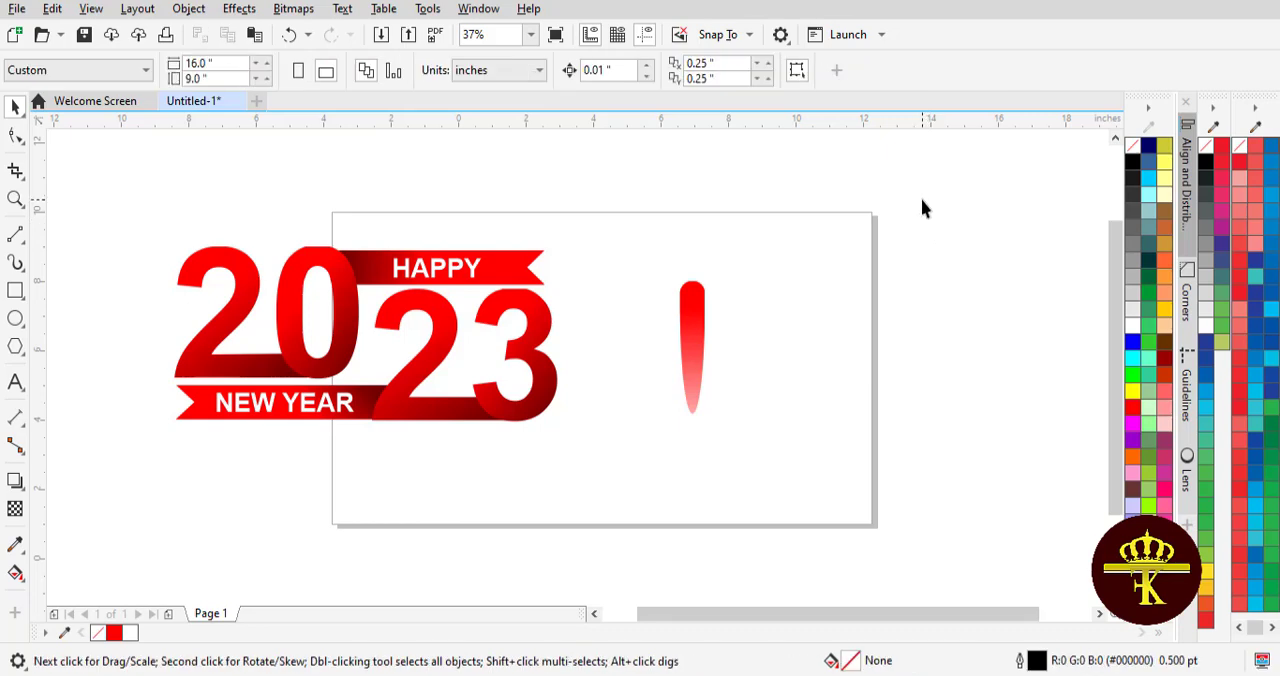
# - Shrink the tapered spoke to about 0.19 inches wide and 1.61 inches high
pyautogui.click(695, 345)
pyautogui.moveTo(709, 346); pyautogui.dragTo(697, 346)
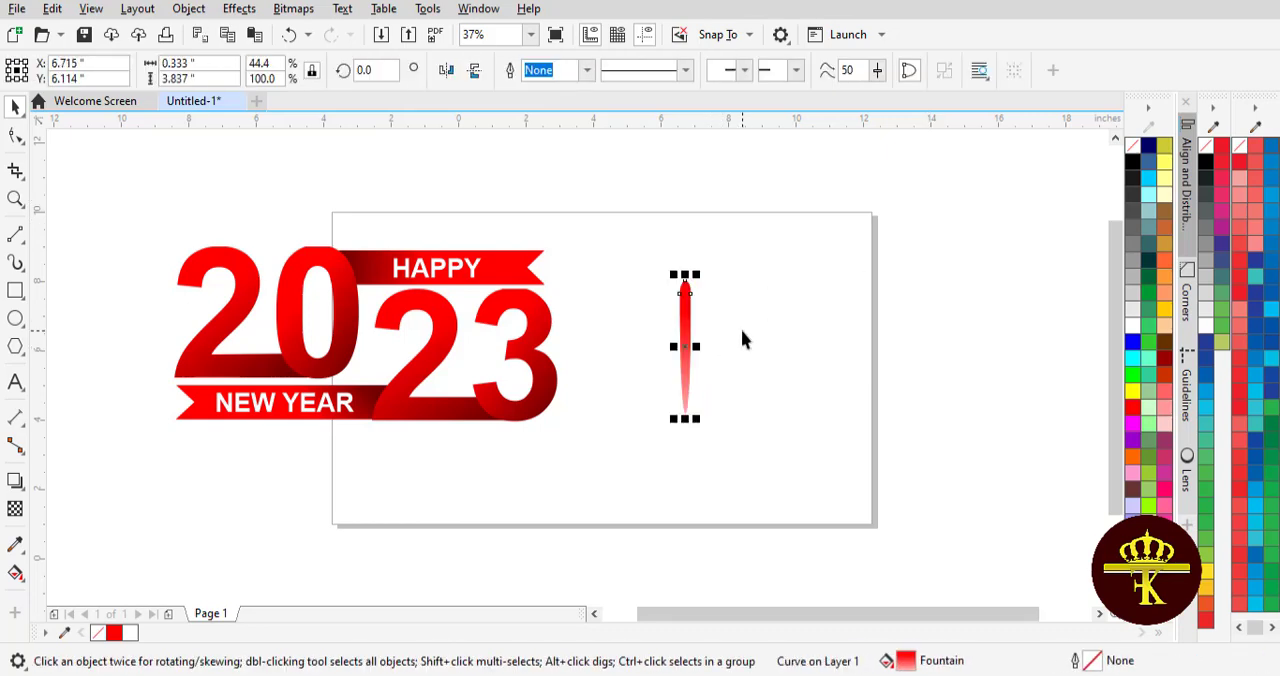
pyautogui.moveTo(685, 419); pyautogui.dragTo(767, 332)
pyautogui.press('Escape')
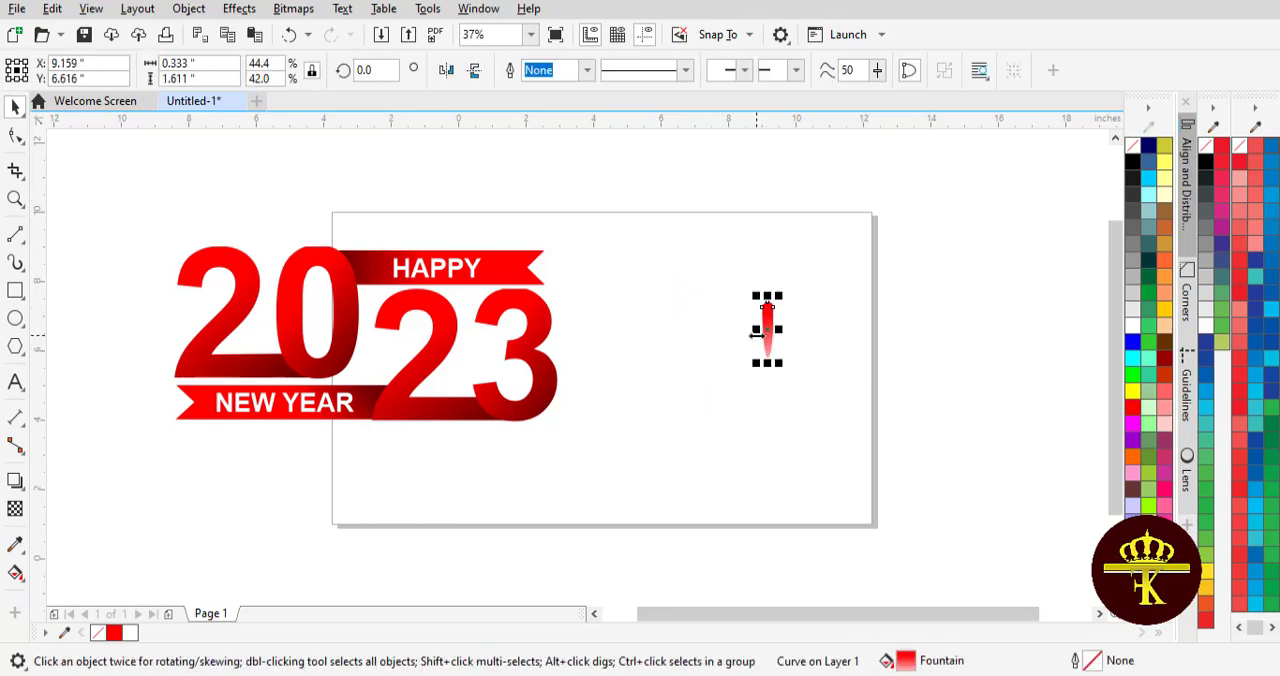
pyautogui.scroll(1, 757, 335)
pyautogui.press('Escape')
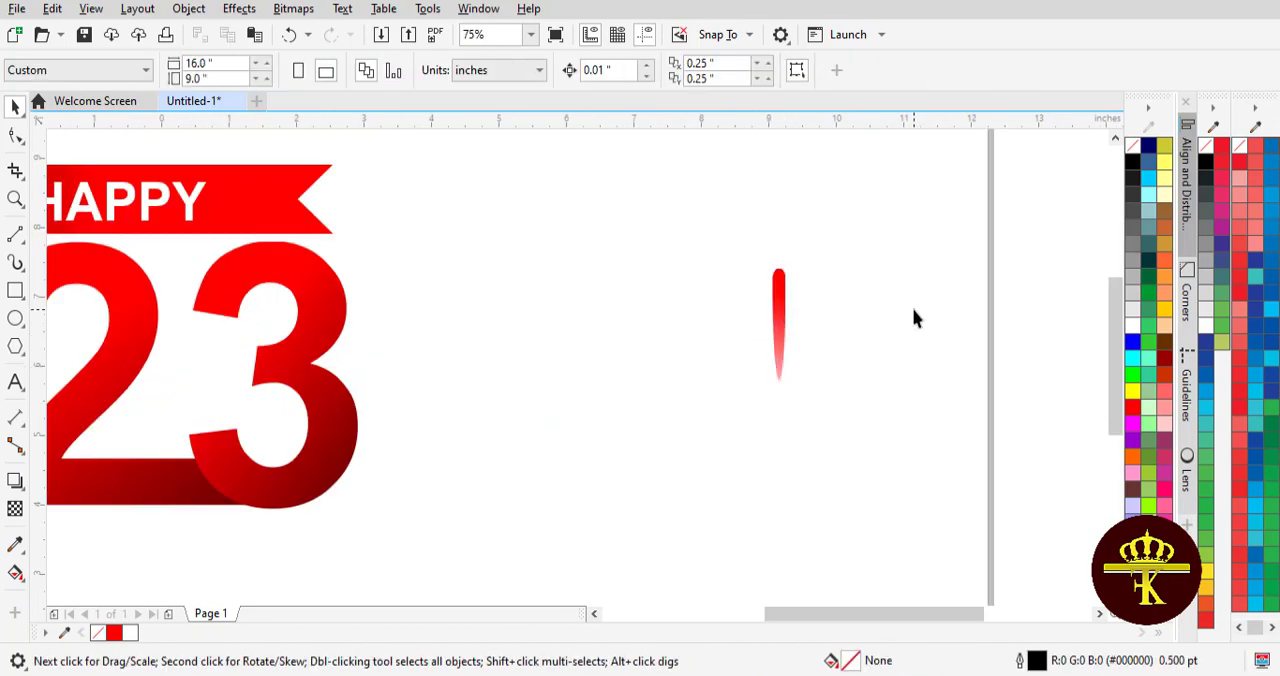
pyautogui.scroll(-1, 912, 308)
# - Place a spare copy of the red spoke at the page's upper edge, beyond the HAPPY ribbon
pyautogui.click(846, 318)
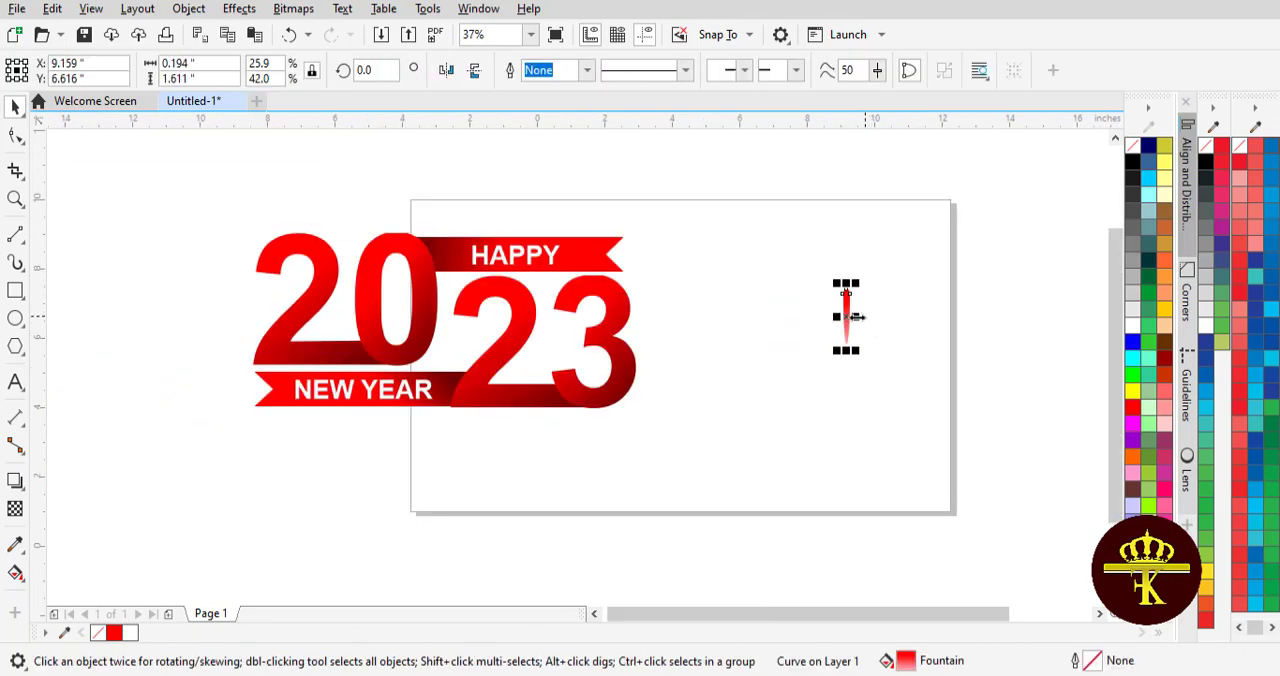
pyautogui.moveTo(613, 224); pyautogui.dragTo(668, 226)
pyautogui.press('Escape')
# - Move the original spoke's rotation centre to just below its tapered tip
pyautogui.doubleClick(846, 320)
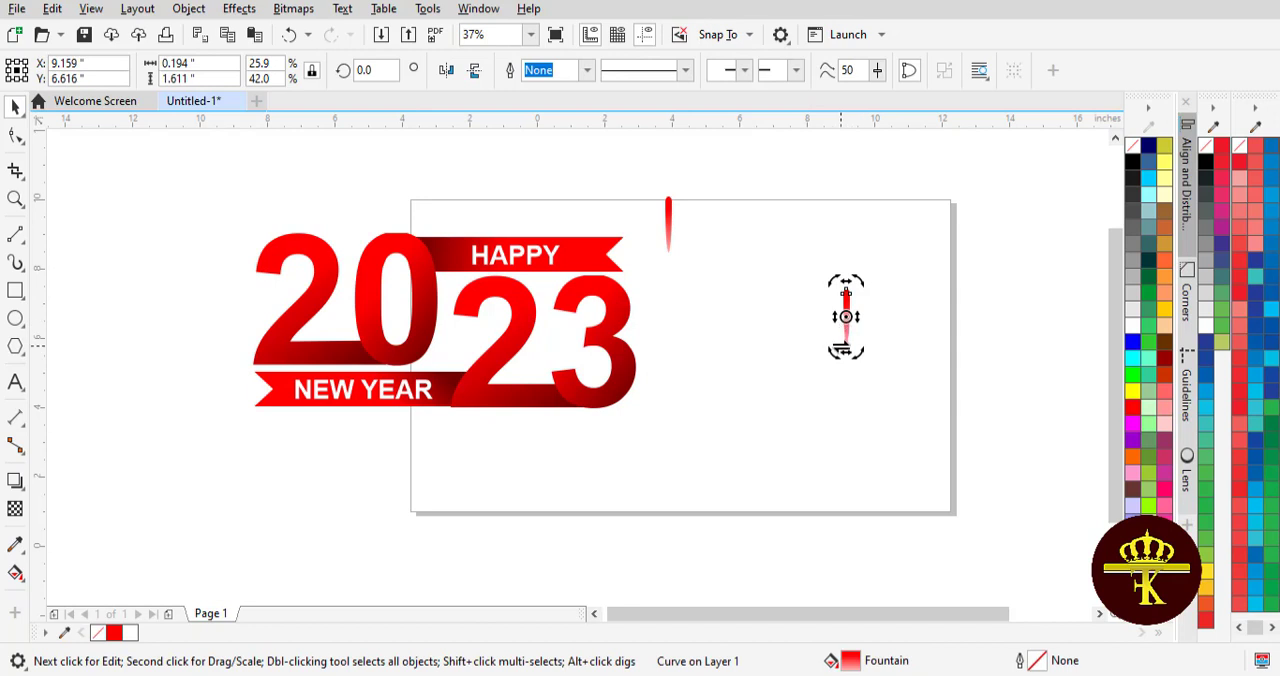
pyautogui.scroll(1, 841, 346)
pyautogui.click(880, 285)
pyautogui.doubleClick(854, 283)
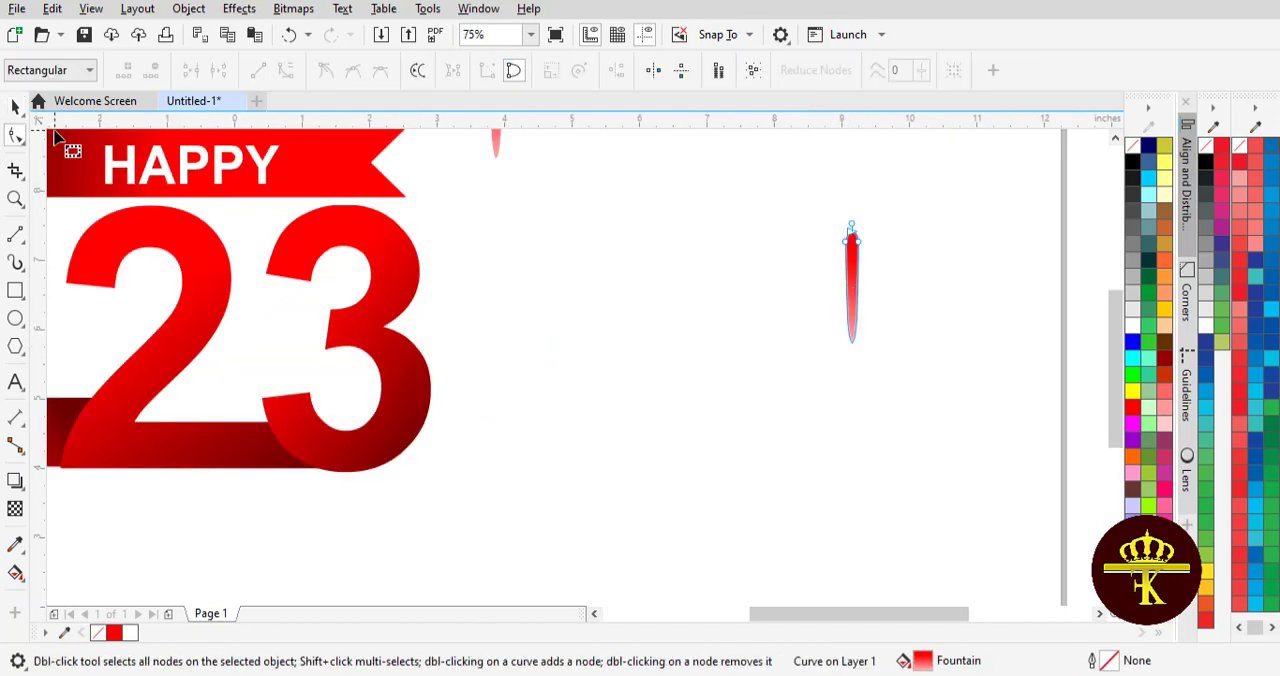
pyautogui.click(15, 107)
pyautogui.click(837, 278)
pyautogui.click(852, 288)
pyautogui.click(852, 288)
pyautogui.moveTo(852, 288); pyautogui.dragTo(853, 336)
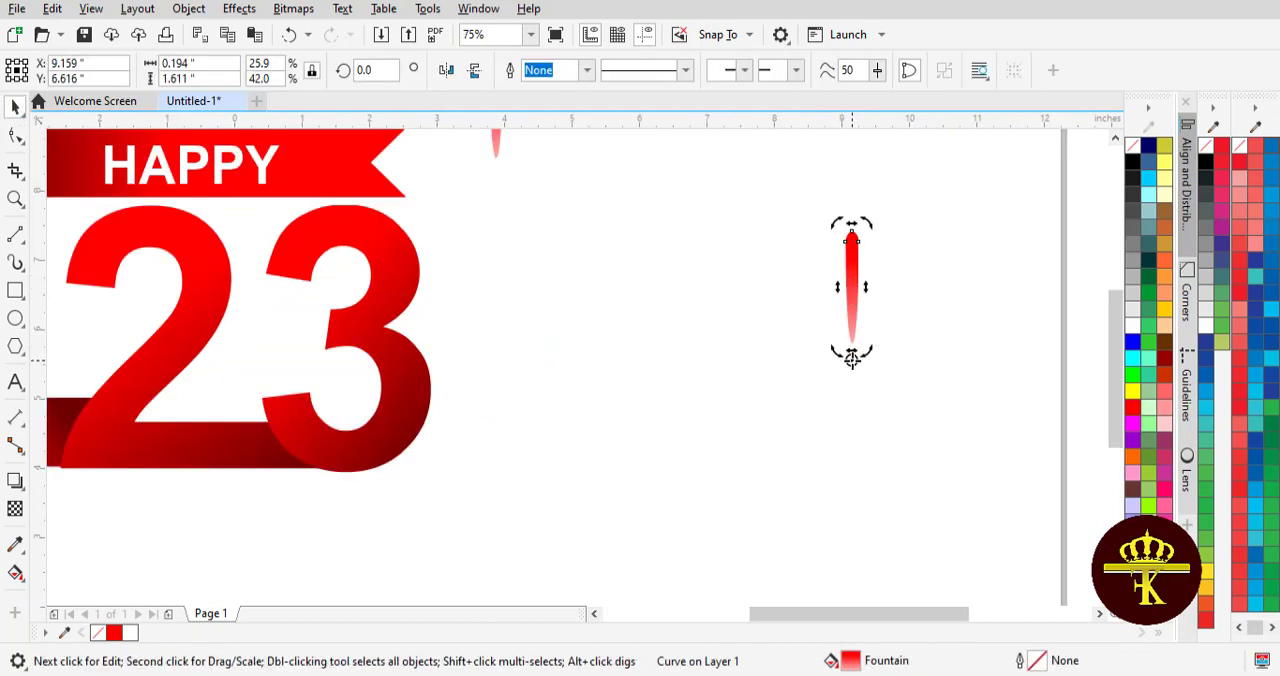
# - Repeat 45-degree rotated copies of the spoke around its rotation centre to form an eight-spoke burst, and group the spokes
pyautogui.moveTo(869, 223); pyautogui.dragTo(955, 295)
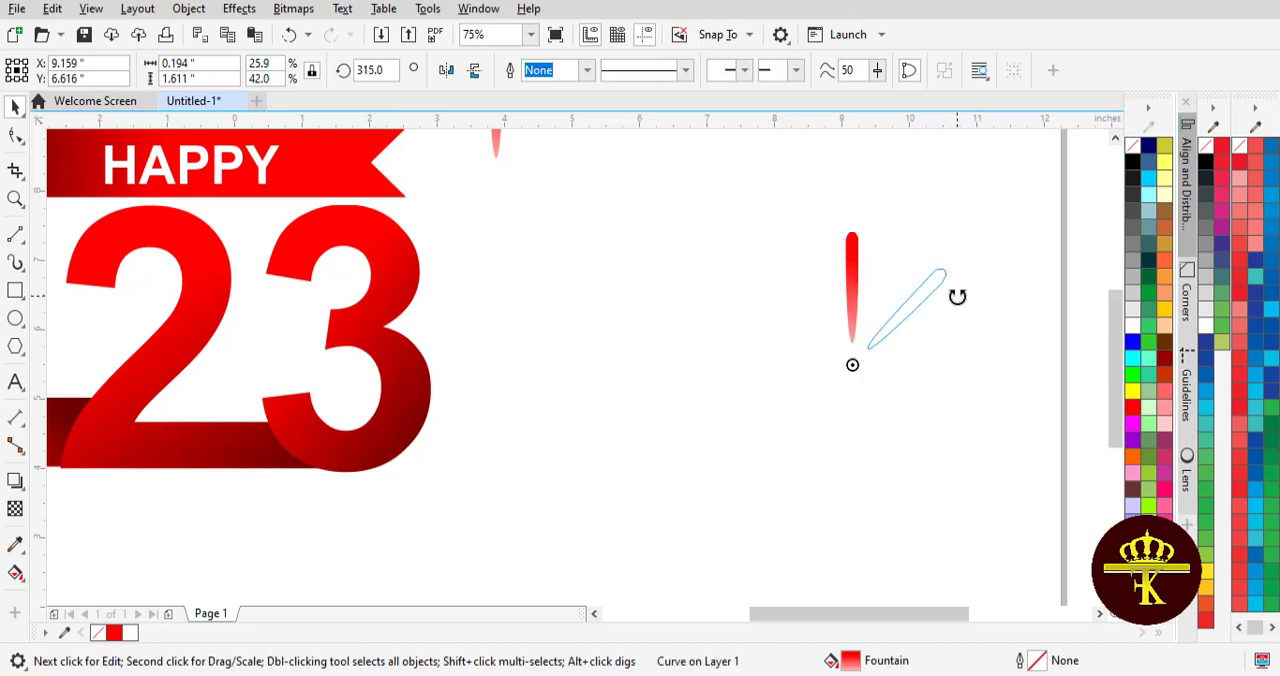
pyautogui.rightClick(957, 297)
pyautogui.hotkey('ctrl', 'r')
pyautogui.hotkey('ctrl', 'r')
pyautogui.hotkey('ctrl', 'r')
pyautogui.hotkey('ctrl', 'r')
pyautogui.hotkey('ctrl', 'r')
pyautogui.hotkey('ctrl', 'r')
pyautogui.moveTo(610, 155); pyautogui.dragTo(1037, 558)
pyautogui.click(954, 71)
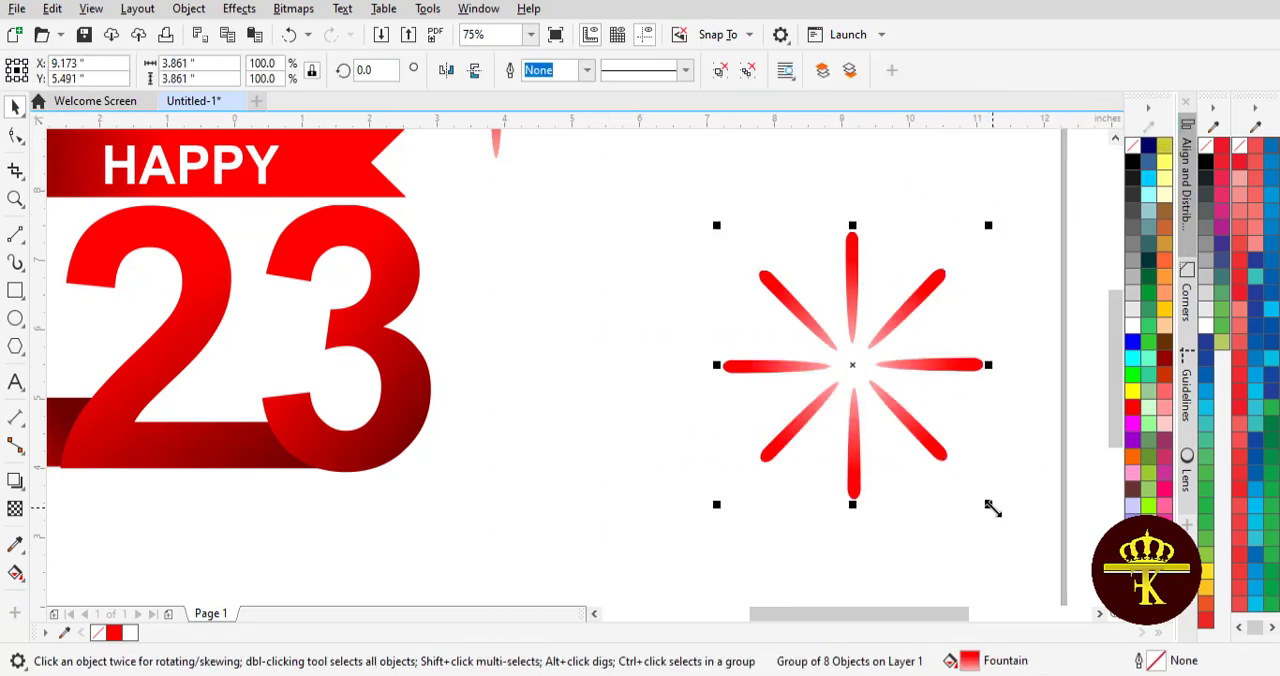
# - Make a larger copy of the burst at about 139% from the same centre and rotate it about 21.5 degrees
pyautogui.moveTo(988, 504); pyautogui.dragTo(1039, 556)
pyautogui.click(852, 378)
pyautogui.moveTo(666, 173); pyautogui.dragTo(654, 285)
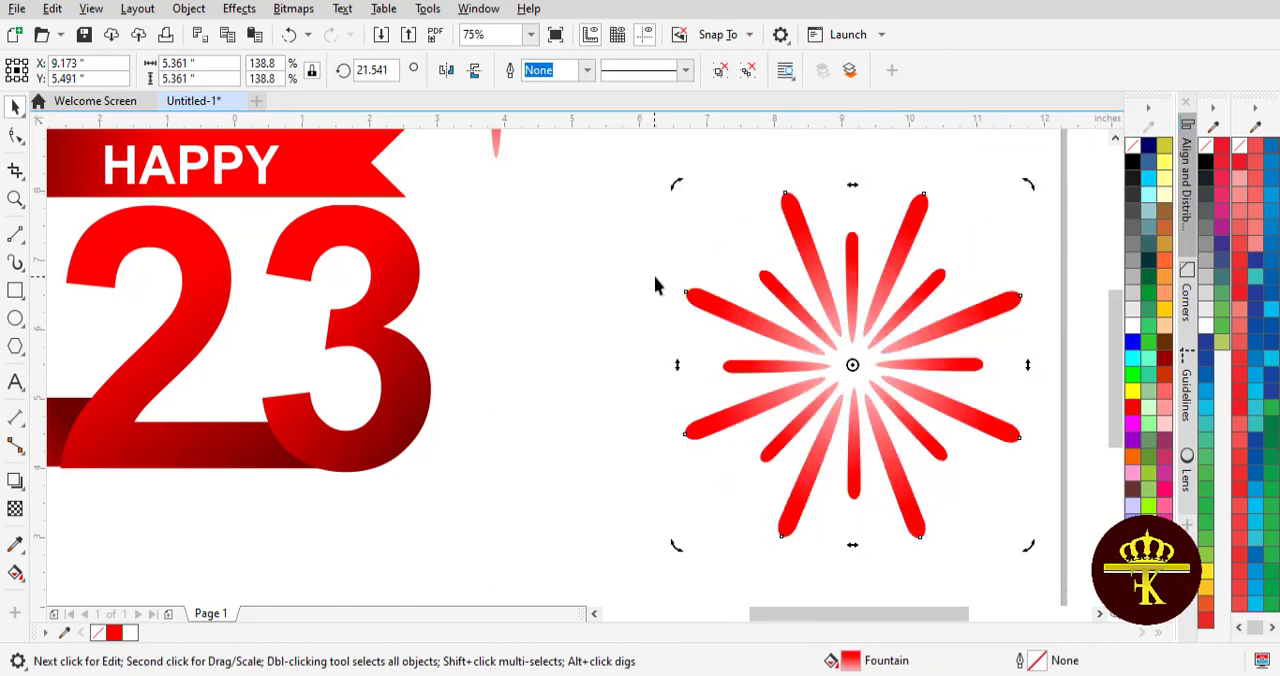
# - Move the spare spoke off the page, then group and shrink the starburst and place it on the HAPPY ribbon's notched end
pyautogui.scroll(-3, 636, 281)
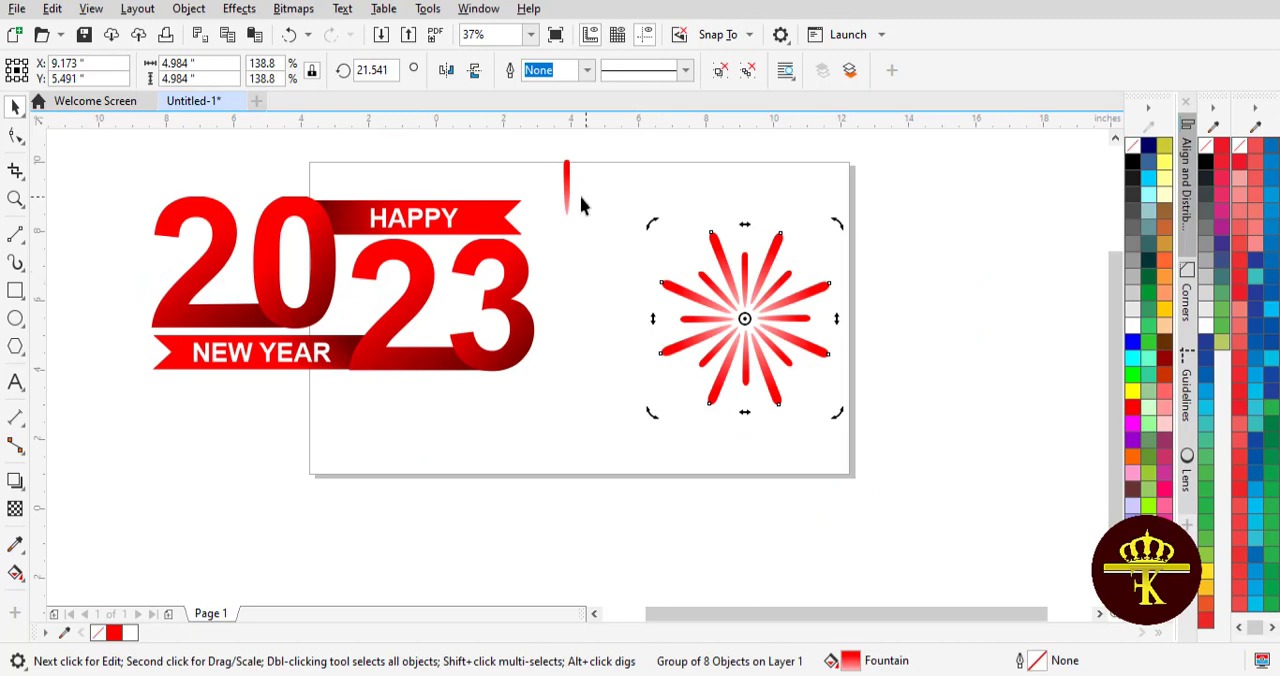
pyautogui.click(692, 181)
pyautogui.moveTo(684, 386); pyautogui.dragTo(401, 323)
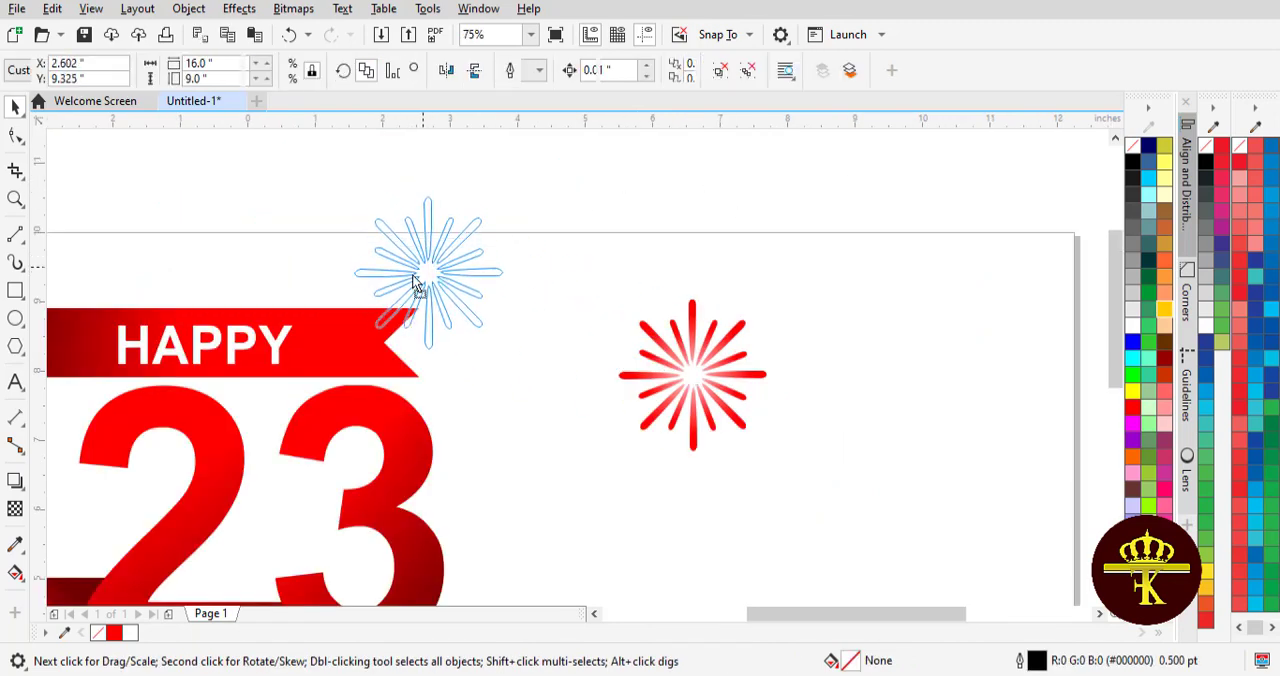
pyautogui.click(558, 274)
pyautogui.scroll(-4, 558, 274)
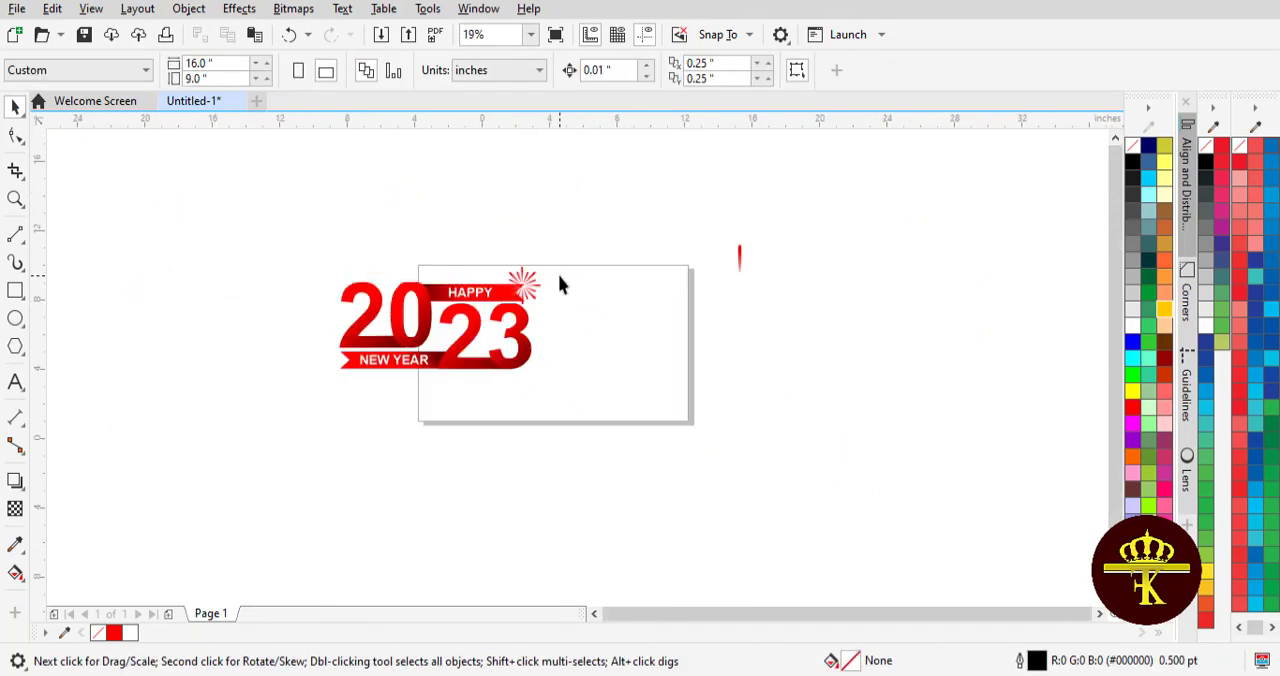
pyautogui.scroll(2, 558, 274)
pyautogui.moveTo(864, 614); pyautogui.dragTo(808, 614)
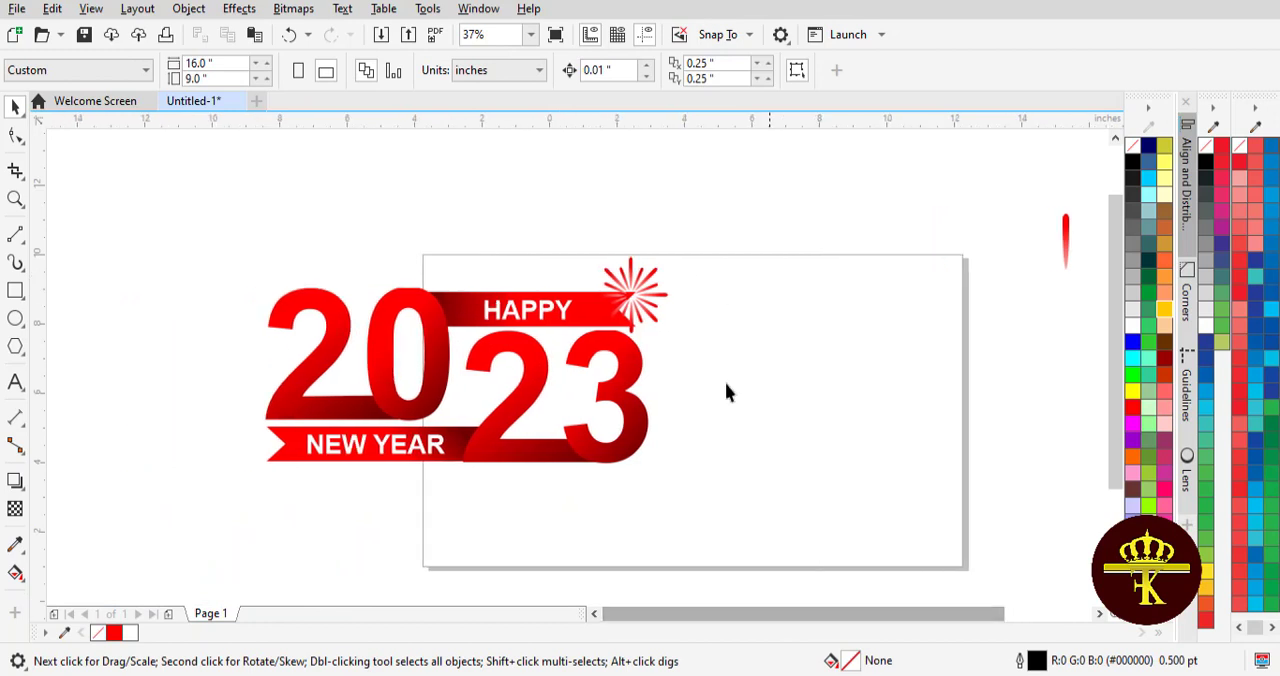
# - Delete the spare spoke and place a copy of the small starburst on the blank page area beside the 3
pyautogui.moveTo(1065, 236); pyautogui.dragTo(933, 312)
pyautogui.moveTo(630, 281); pyautogui.dragTo(762, 384)
pyautogui.click(933, 312)
pyautogui.press('Delete')
pyautogui.click(50, 11)
pyautogui.click(80, 124)
pyautogui.click(52, 11)
pyautogui.click(104, 167)
pyautogui.scroll(4, 762, 384)
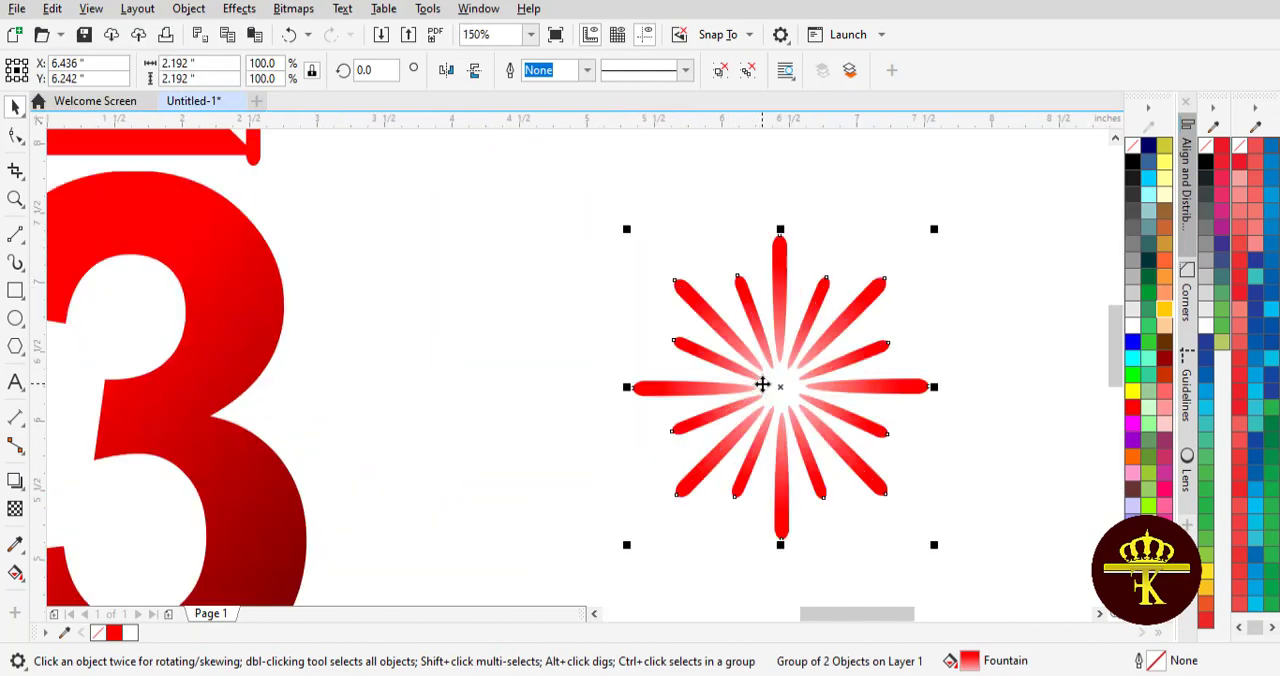
# - Draw a 0.125-inch circle just outside the starburst's upper spokes, fill it dark red (#990000), and remove its outline
pyautogui.click(375, 278)
pyautogui.click(15, 318)
pyautogui.moveTo(720, 251); pyautogui.dragTo(731, 263)
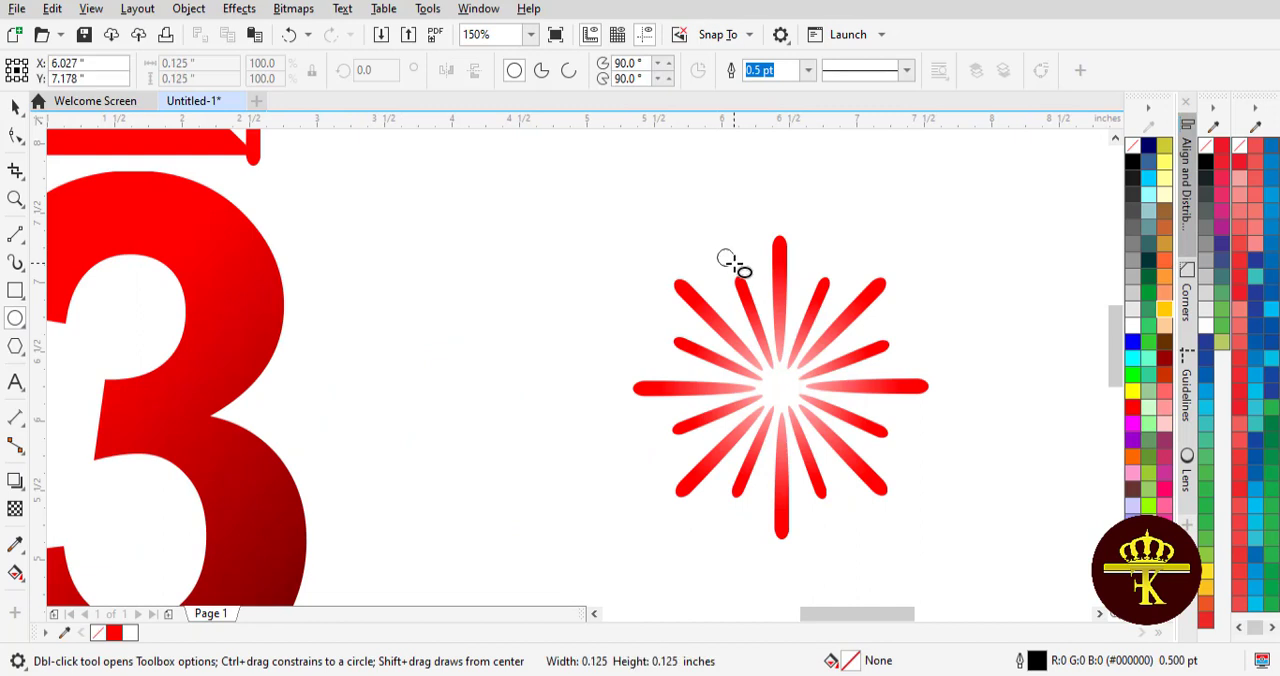
pyautogui.click(1164, 358)
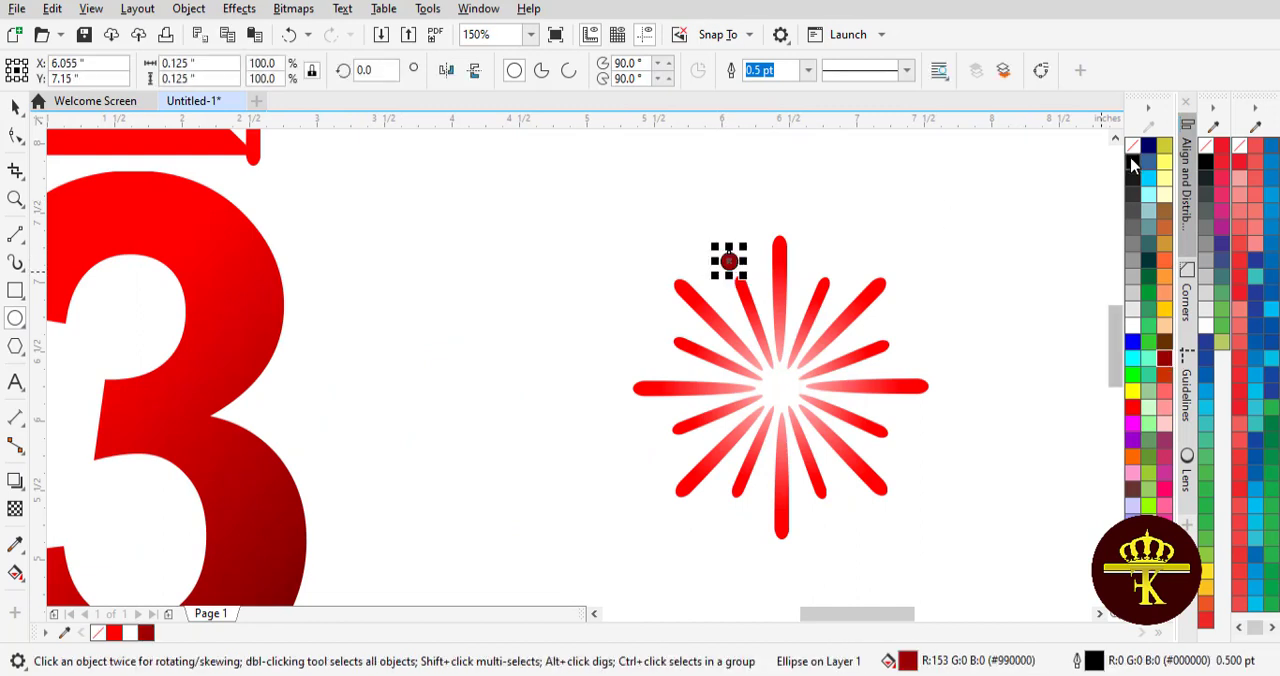
pyautogui.rightClick(1132, 145)
# - Repeat rotated copies of the dark red dot around the starburst's centre to form a ring of eight dots
pyautogui.click(15, 107)
pyautogui.click(730, 265)
pyautogui.click(730, 264)
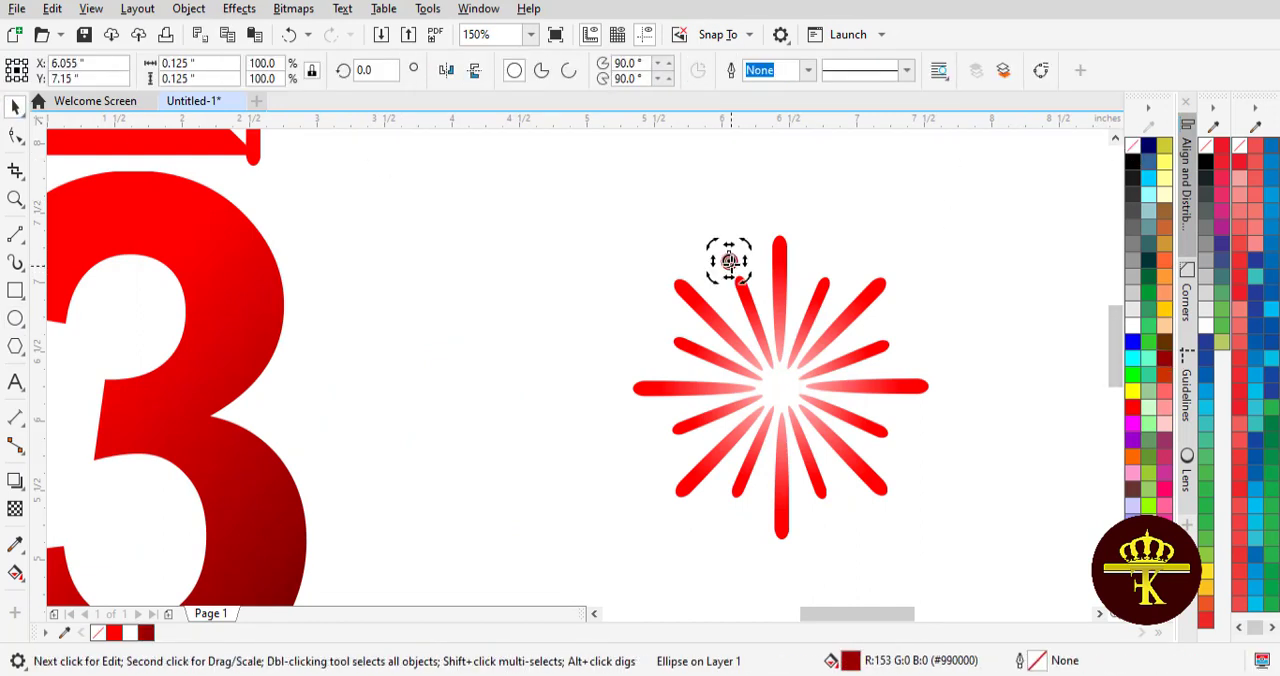
pyautogui.moveTo(748, 244); pyautogui.dragTo(766, 252)
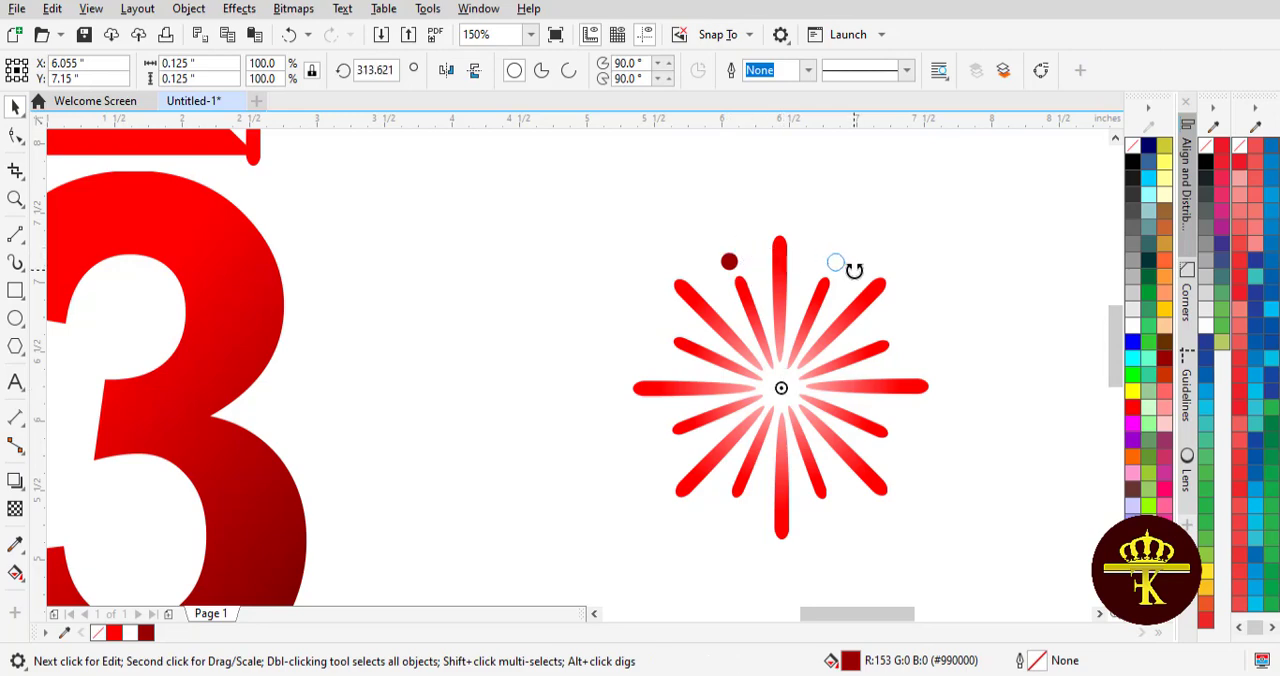
pyautogui.moveTo(853, 270); pyautogui.dragTo(853, 270)
pyautogui.hotkey('ctrl', 'r')
pyautogui.hotkey('ctrl', 'r')
pyautogui.hotkey('ctrl', 'r')
# - Group the starburst together with its ring of dots
pyautogui.moveTo(546, 186); pyautogui.dragTo(990, 565)
pyautogui.click(956, 80)
pyautogui.press('F3')
pyautogui.press('F3')
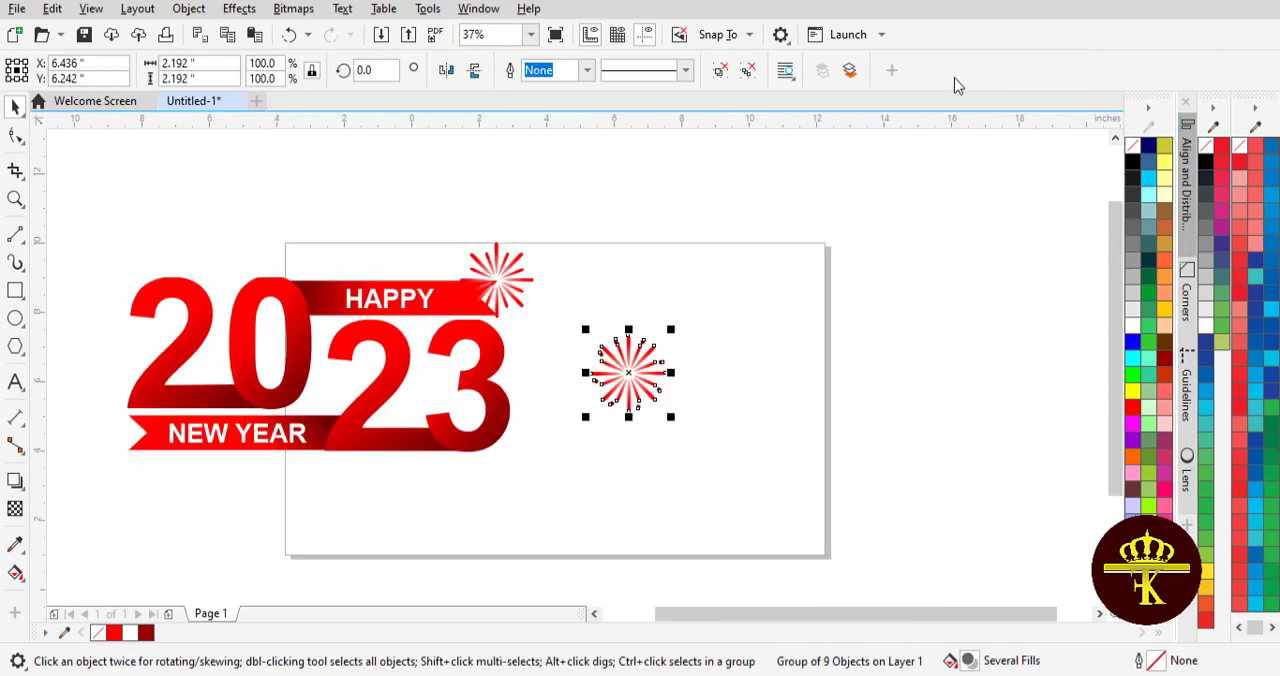
# - Place a copy of the dotted starburst on top of the 0 and shrink it to about 47%
pyautogui.click(863, 271)
pyautogui.moveTo(620, 366); pyautogui.dragTo(282, 259)
pyautogui.rightClick(282, 259)
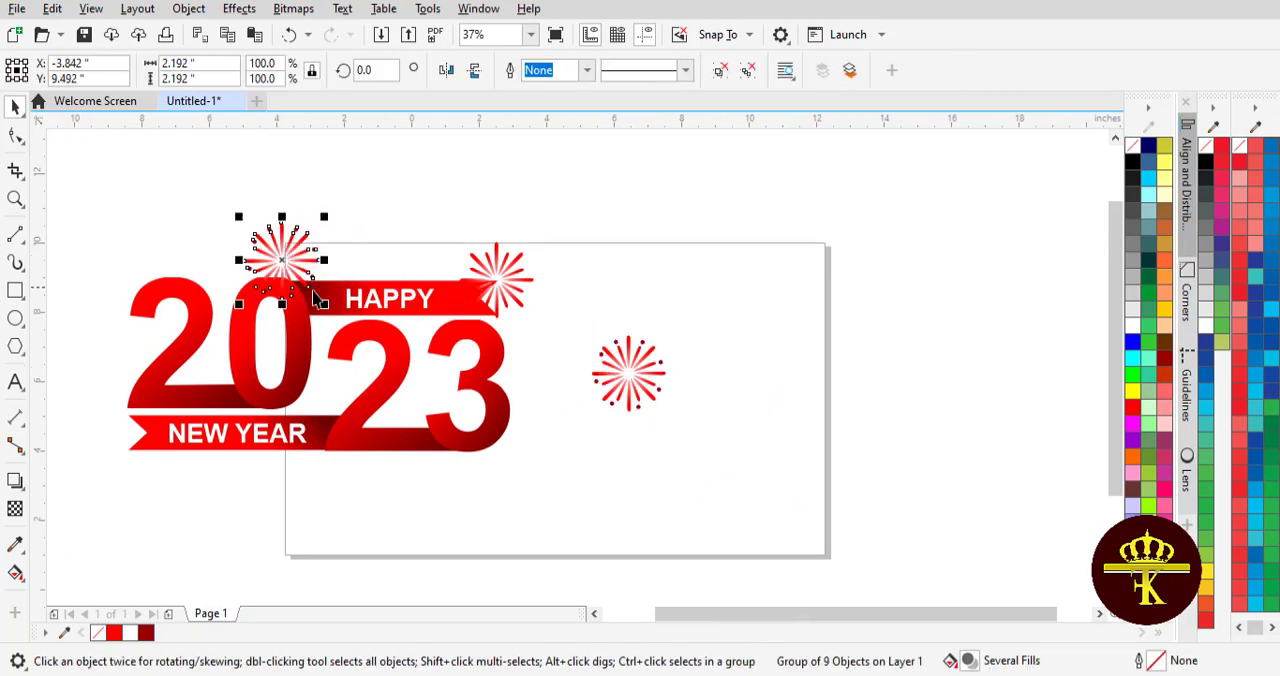
pyautogui.moveTo(324, 302); pyautogui.dragTo(293, 272)
# - Place a copy of the dotted starburst on the NEW YEAR ribbon's notched end and delete the spare one on the blank page area
pyautogui.moveTo(280, 243); pyautogui.dragTo(141, 475)
pyautogui.click(484, 212)
pyautogui.rightClick(138, 455)
pyautogui.click(142, 468)
pyautogui.click(395, 469)
pyautogui.click(648, 380)
pyautogui.press('Delete')
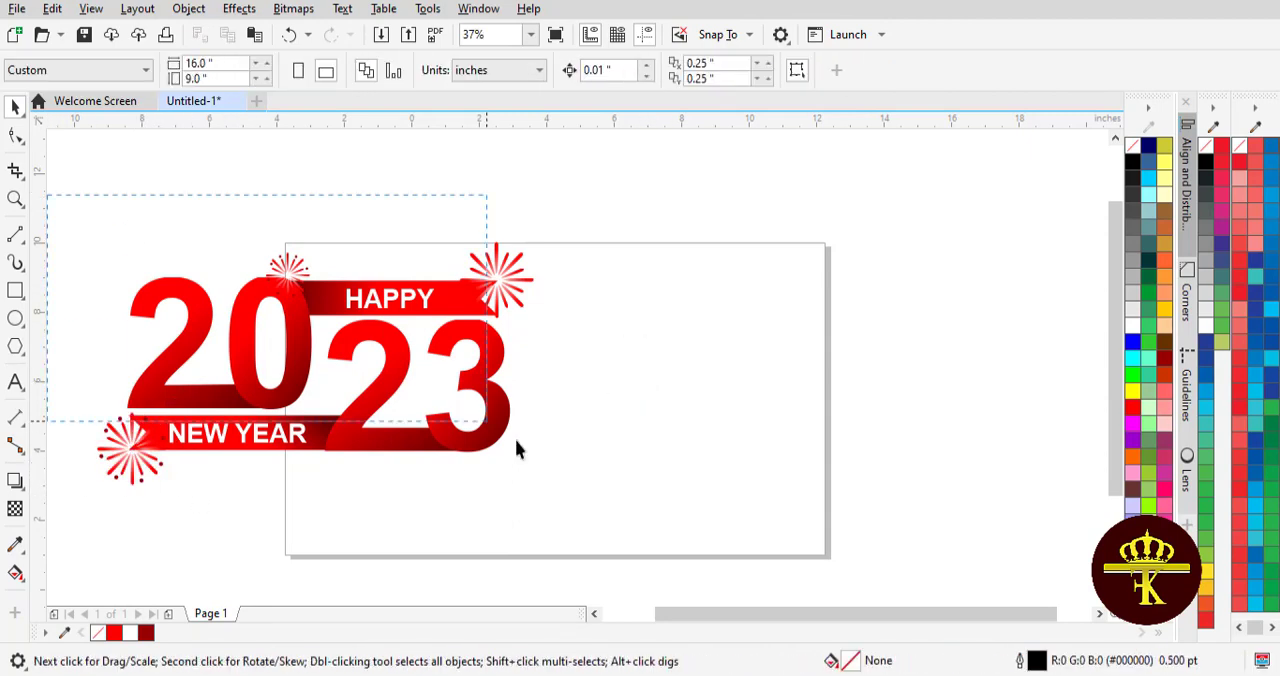
# - Rotate the whole design about 12.8 degrees counter-clockwise and position it in the middle of the page
pyautogui.moveTo(516, 449); pyautogui.dragTo(545, 495)
pyautogui.moveTo(314, 377); pyautogui.dragTo(543, 408)
pyautogui.click(543, 408)
pyautogui.moveTo(318, 255); pyautogui.dragTo(312, 329)
pyautogui.moveTo(817, 198); pyautogui.dragTo(428, 503)
pyautogui.moveTo(590, 364); pyautogui.dragTo(550, 386)
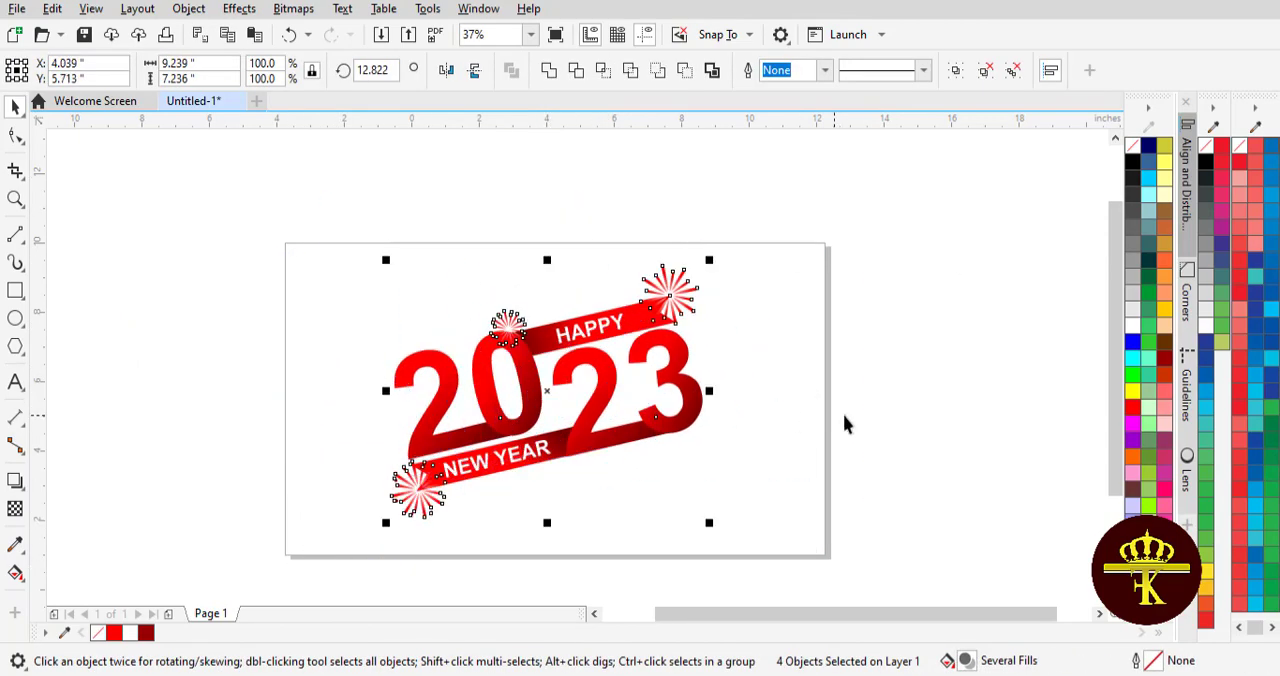
# - Place a copy of the small 1-inch dotted starburst on the tip of the first 2
pyautogui.click(843, 424)
pyautogui.click(400, 388)
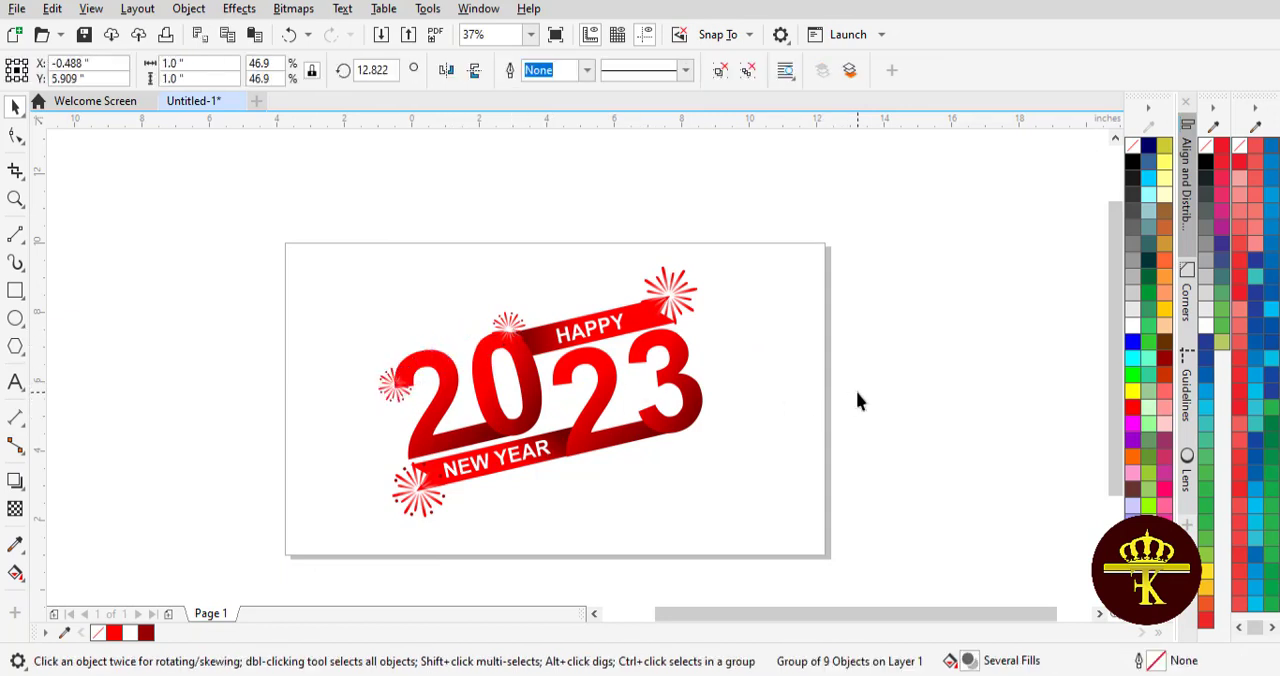
pyautogui.click(857, 394)
# - Send the starburst at the first 2 behind the digits and enlarge it to about 5.05 inches
pyautogui.moveTo(402, 392); pyautogui.dragTo(422, 358)
pyautogui.moveTo(440, 378); pyautogui.dragTo(660, 508)
pyautogui.click(418, 334)
pyautogui.moveTo(560, 402); pyautogui.dragTo(437, 307)
pyautogui.click(434, 337)
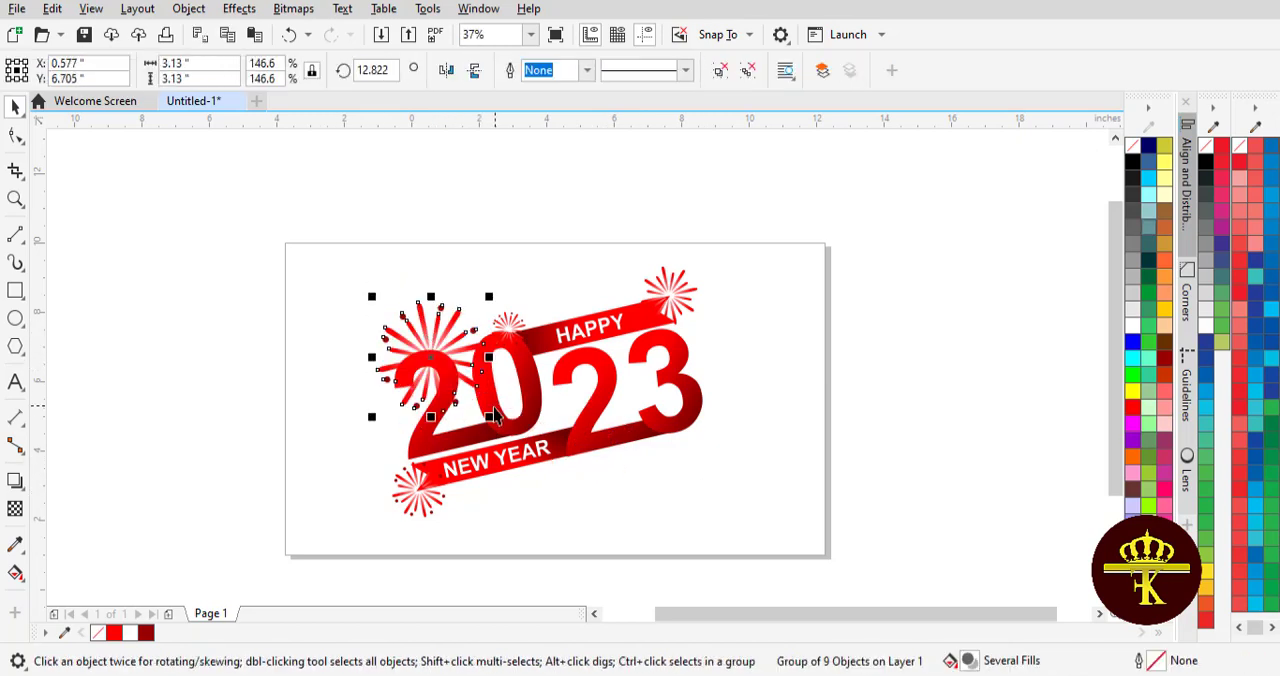
pyautogui.moveTo(489, 416); pyautogui.dragTo(555, 481)
# - Apply a linear fountain transparency to the large starburst so that it fades out diagonally toward the 0
pyautogui.moveTo(463, 389); pyautogui.dragTo(307, 306)
pyautogui.click(15, 509)
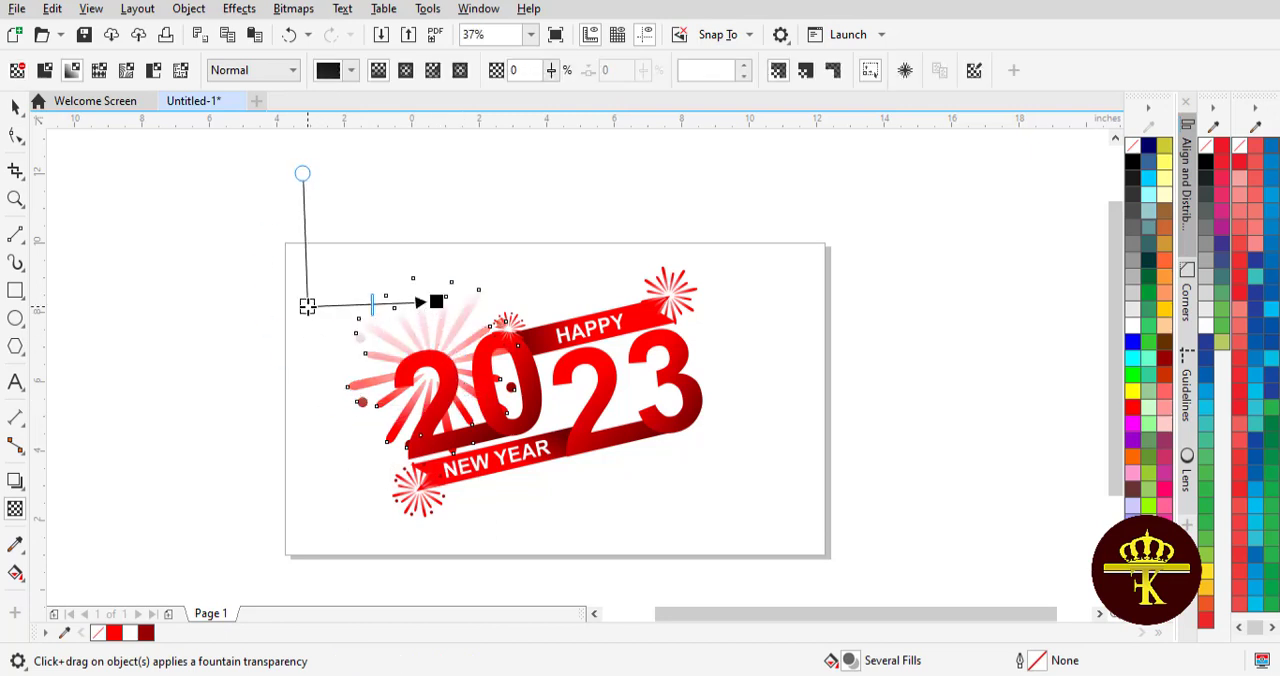
pyautogui.moveTo(437, 301); pyautogui.dragTo(488, 391)
pyautogui.click(15, 108)
pyautogui.click(123, 216)
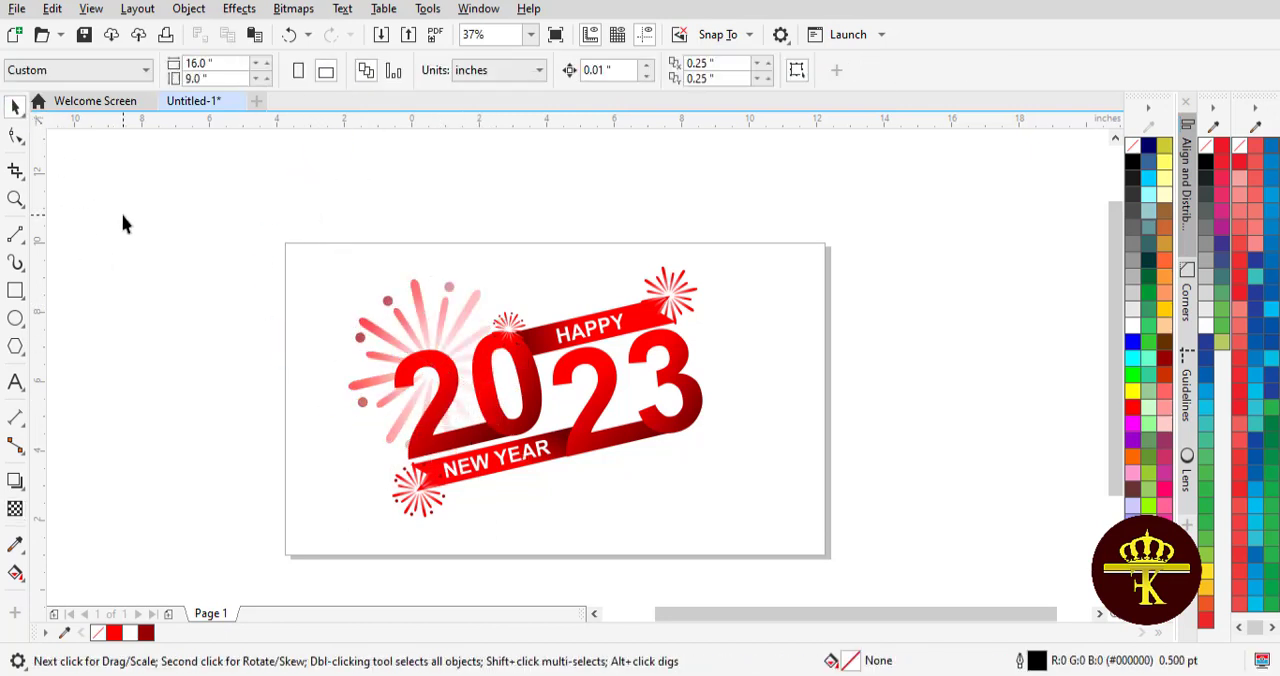
pyautogui.moveTo(816, 470); pyautogui.dragTo(816, 462)
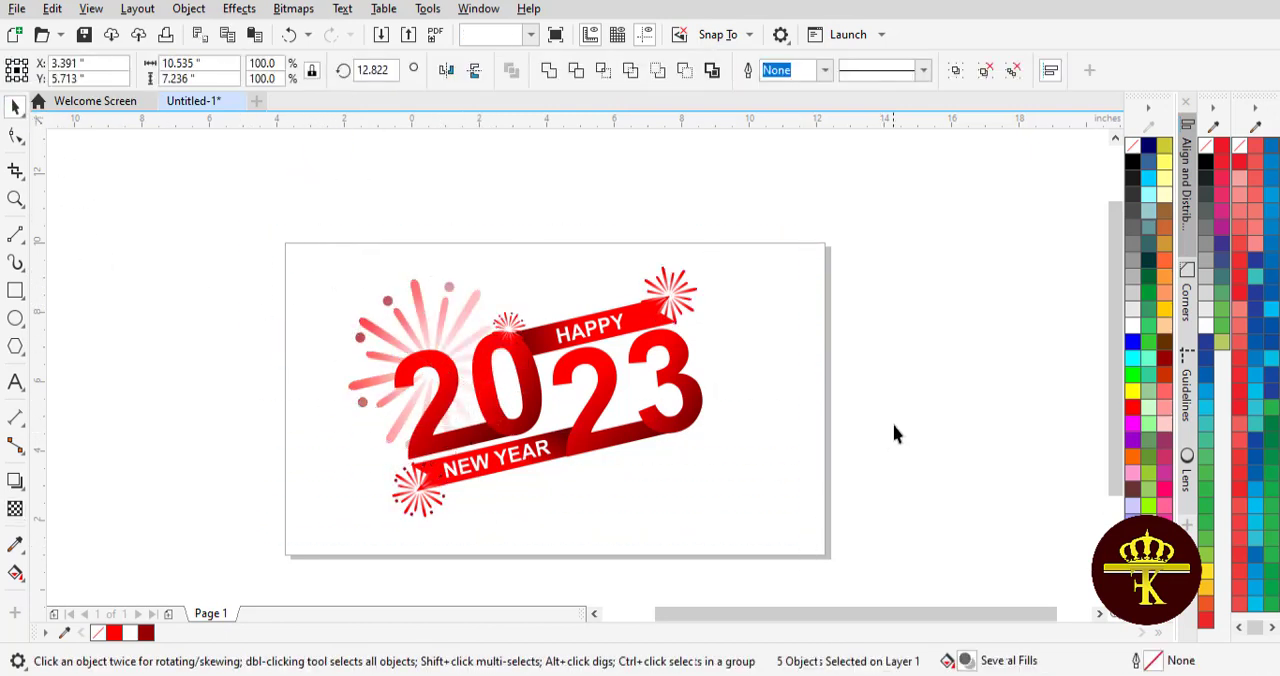
pyautogui.click(894, 434)
# - Place a copy of the large faded starburst behind the 3 and reverse its transparency so it fades toward the digits
pyautogui.click(436, 331)
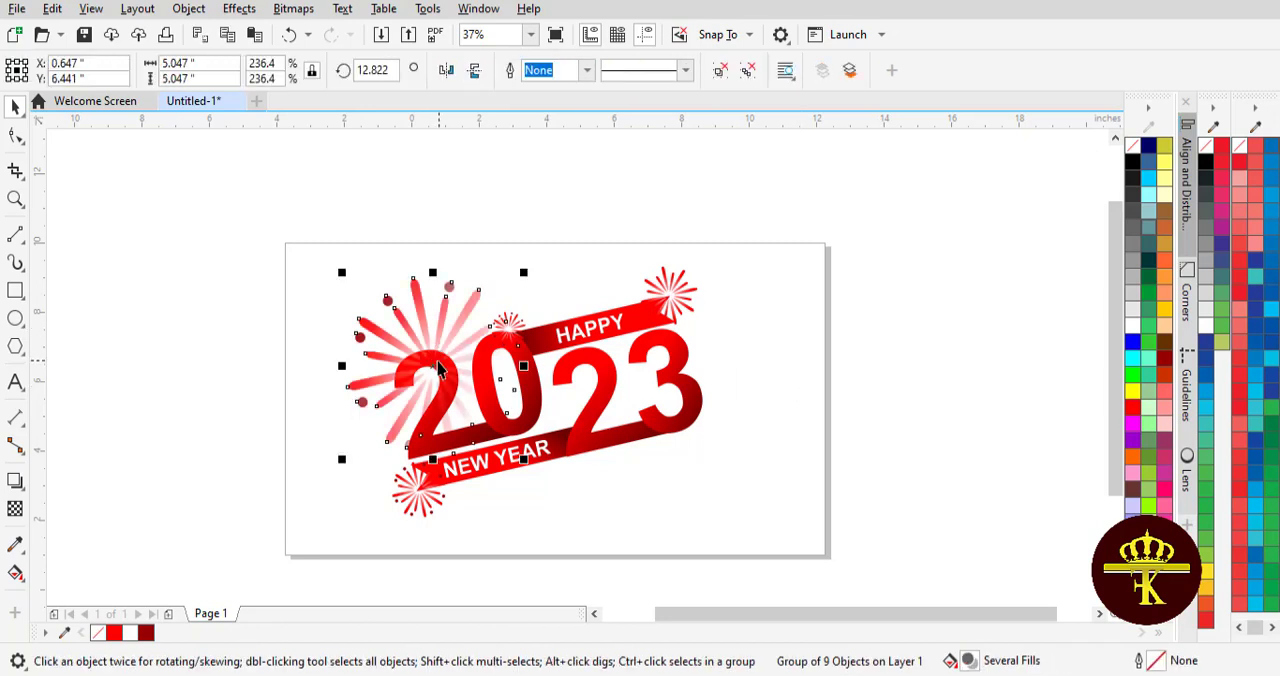
pyautogui.moveTo(436, 331); pyautogui.dragTo(688, 420)
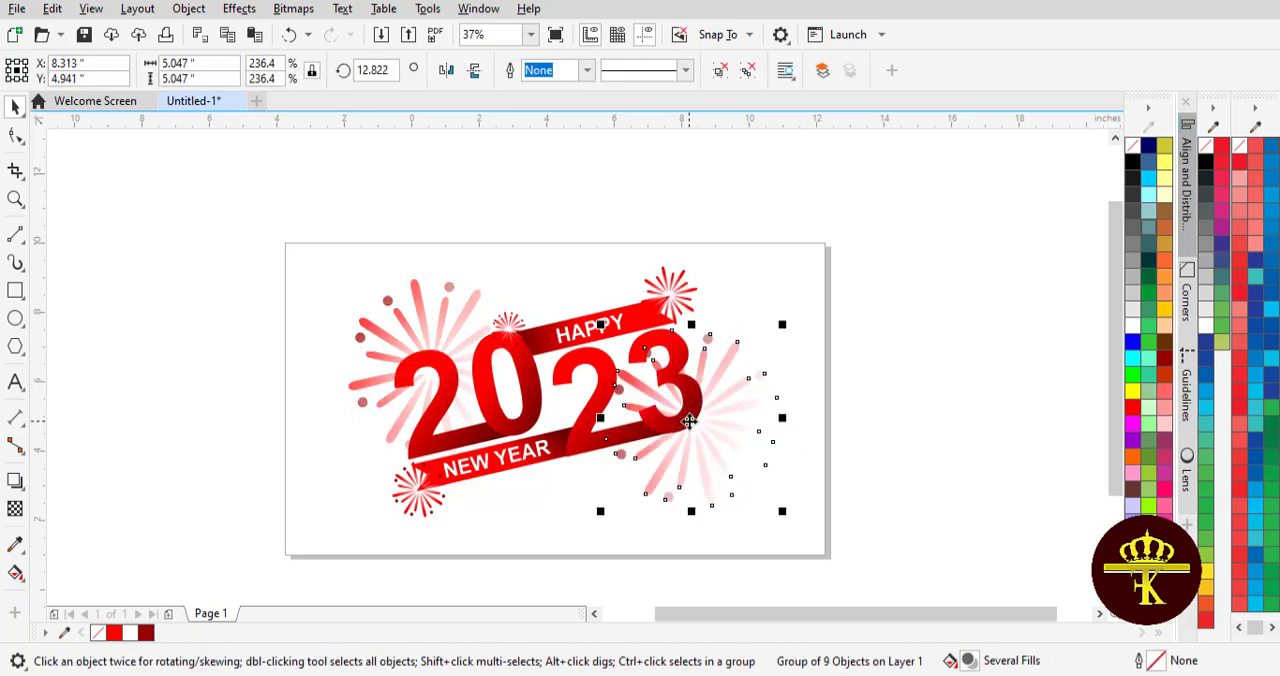
pyautogui.click(15, 509)
pyautogui.moveTo(631, 386); pyautogui.dragTo(765, 442)
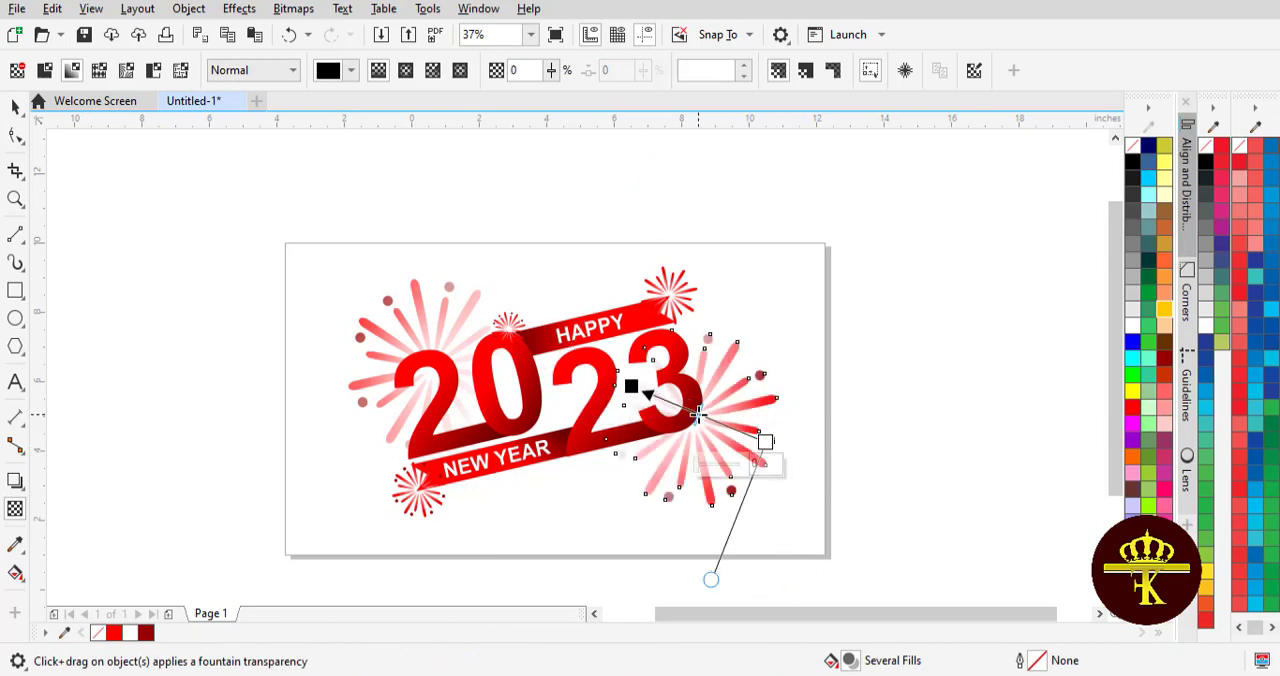
pyautogui.moveTo(698, 414)
pyautogui.mouseDown()
pyautogui.moveTo(658, 398)
pyautogui.moveTo(691, 414)
pyautogui.mouseUp()
pyautogui.moveTo(765, 442); pyautogui.dragTo(749, 431)
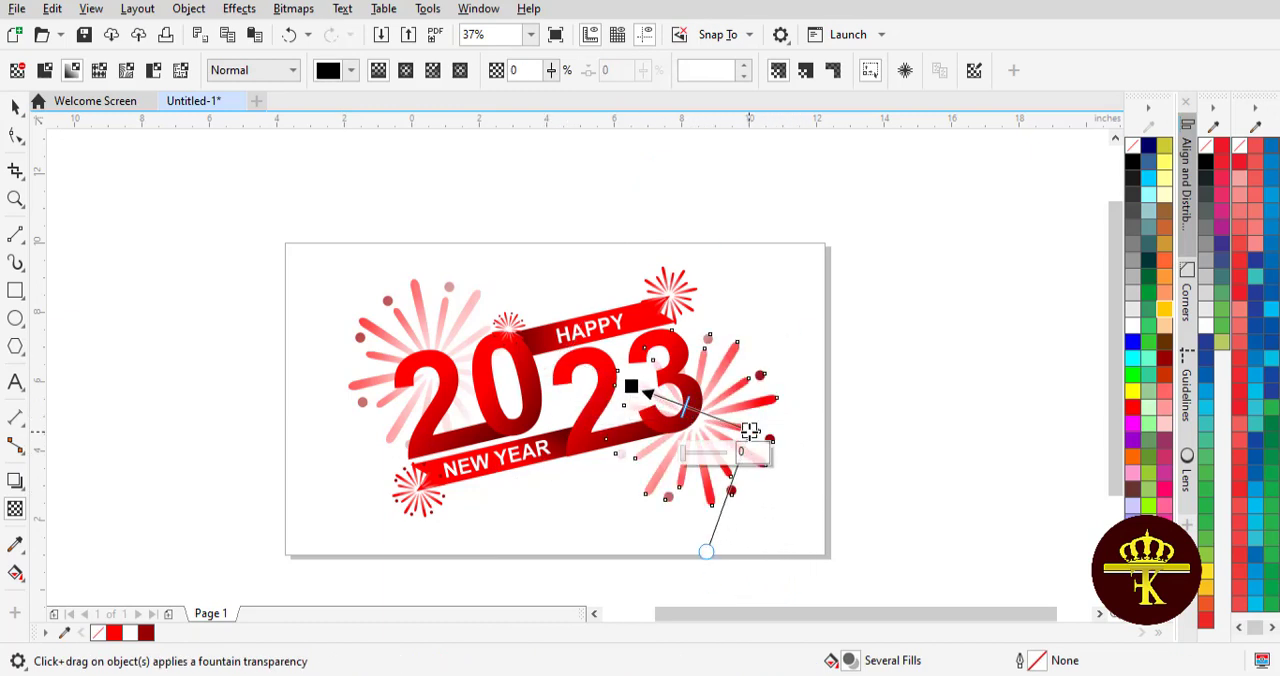
pyautogui.click(15, 107)
pyautogui.click(345, 326)
pyautogui.click(370, 338)
pyautogui.click(15, 573)
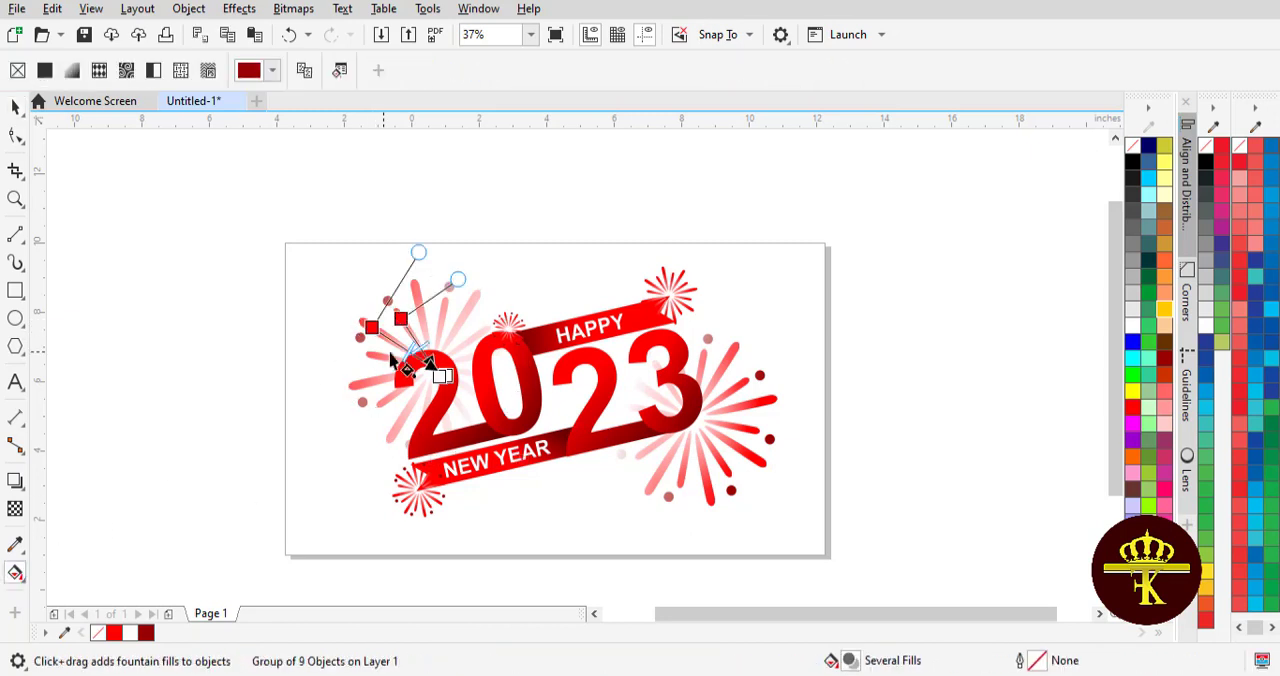
pyautogui.click(15, 107)
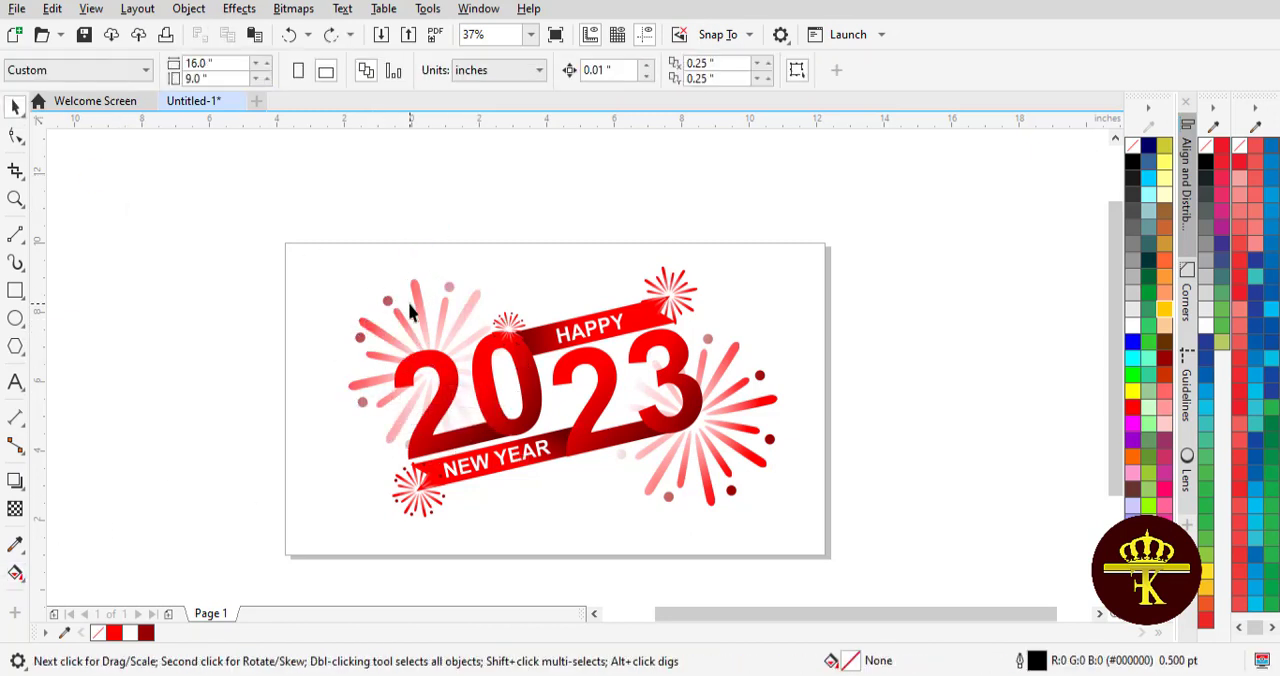
# - Move the start of the transparency on the large starburst behind the 20 inward to strengthen its outer spokes
pyautogui.click(13, 511)
pyautogui.moveTo(306, 306); pyautogui.dragTo(357, 328)
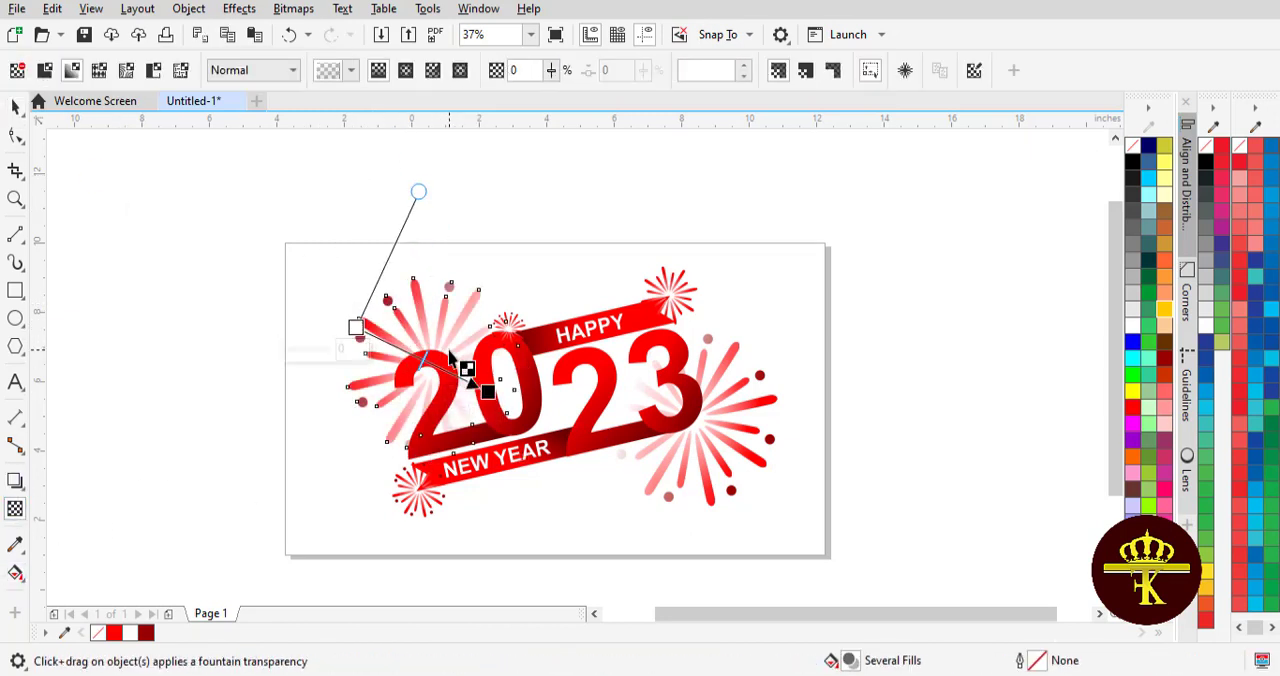
pyautogui.click(15, 107)
pyautogui.moveTo(148, 193); pyautogui.dragTo(910, 567)
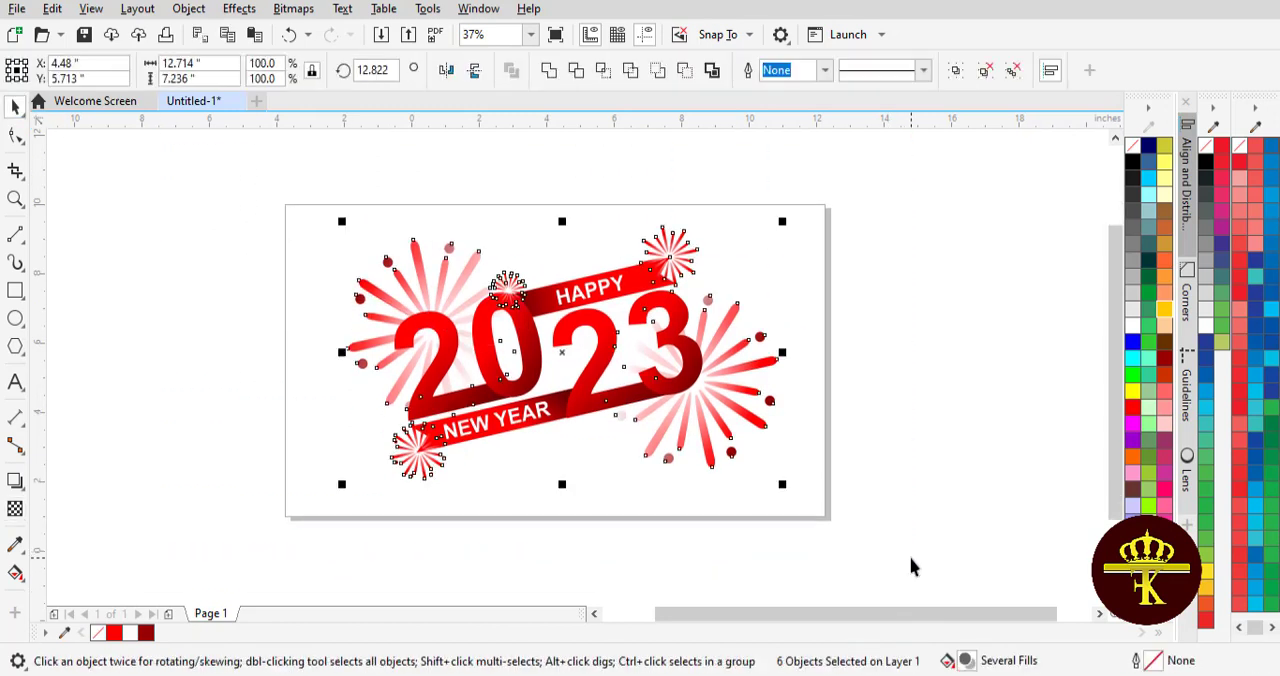
pyautogui.click(903, 273)
# - Start a new artistic text object just below the page's lower edge
pyautogui.click(15, 382)
pyautogui.moveTo(1116, 363); pyautogui.dragTo(1116, 393)
pyautogui.click(372, 503)
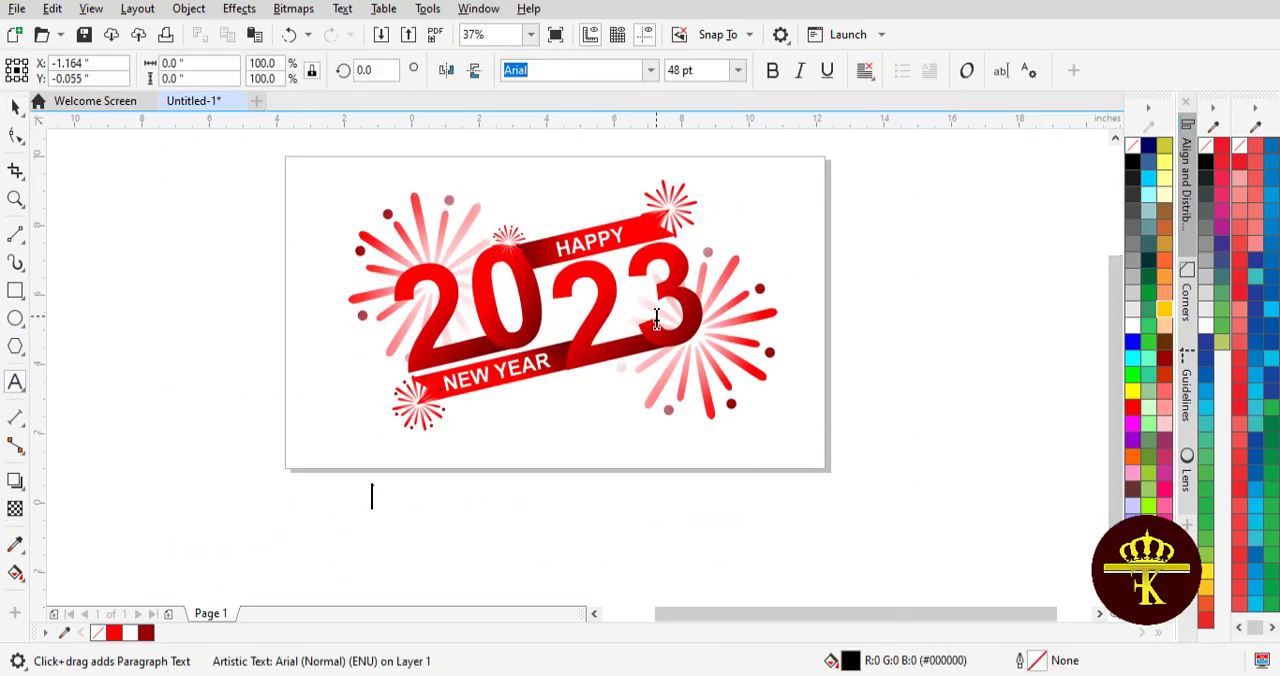